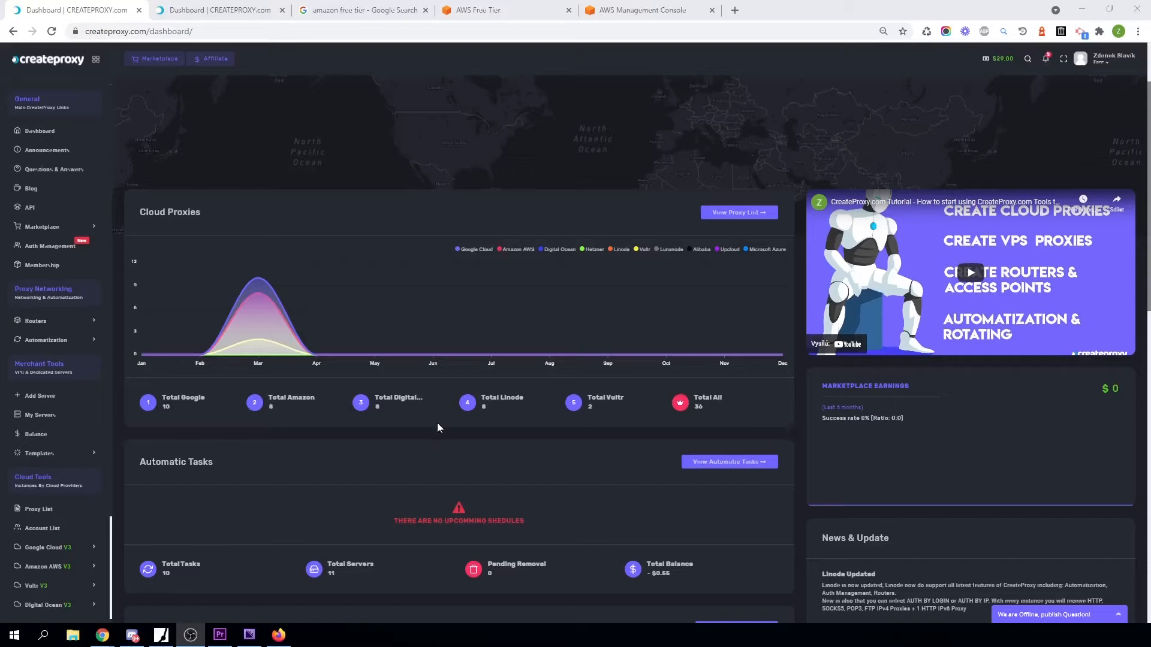
# - Bring up the AWS Free Tier page listing EC2 750 hours, S3 5 GB and RDS 750 hours
pyautogui.click(334, 18)
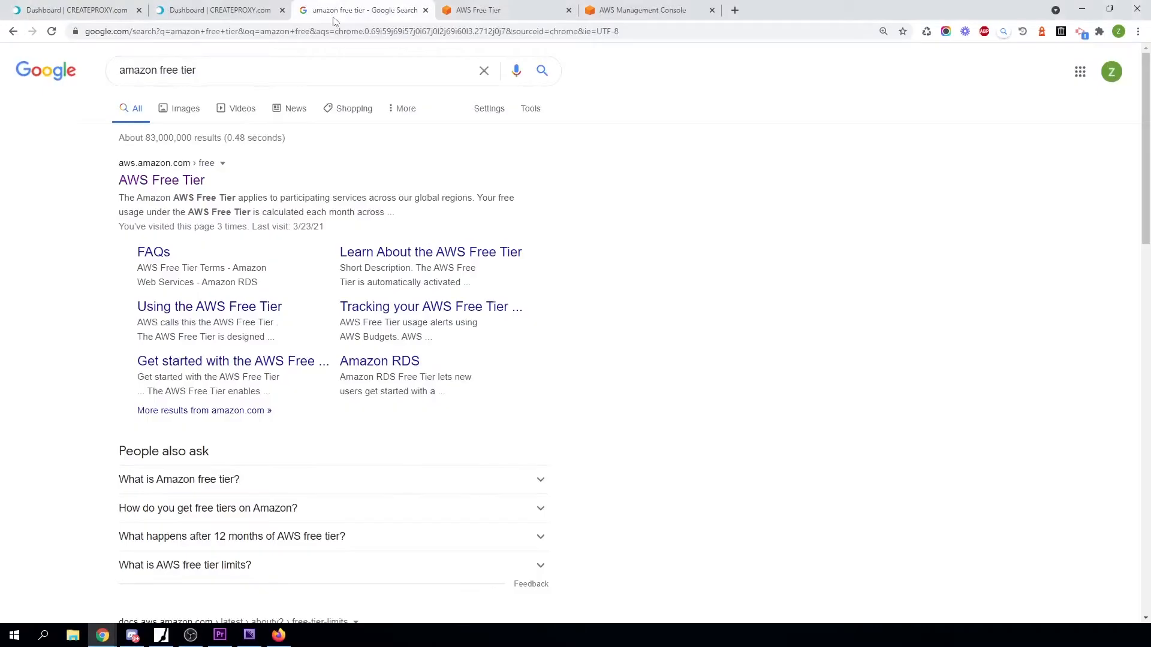
pyautogui.click(487, 7)
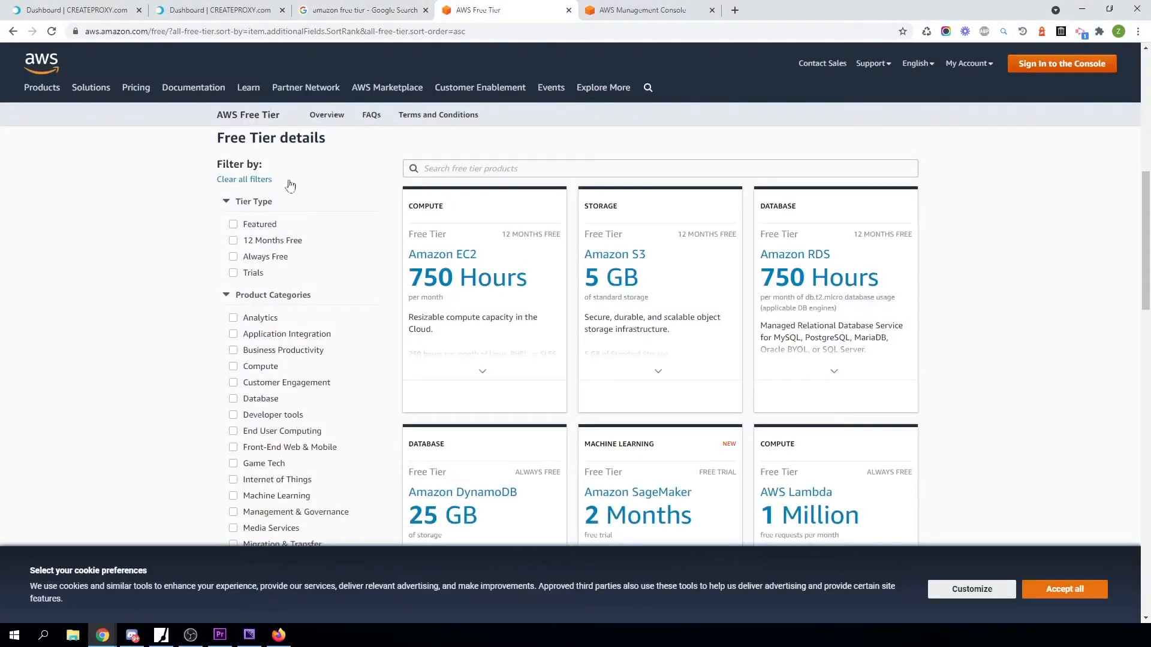
pyautogui.moveTo(433, 343)
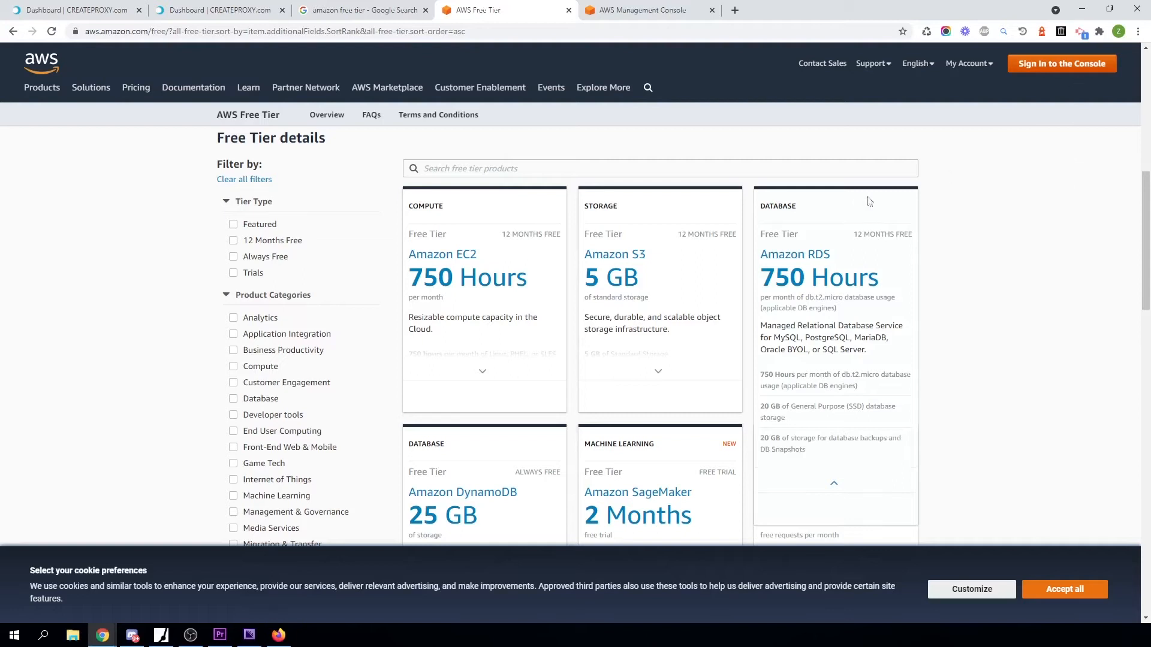
# - Create a new root access key under My Security Credentials and reveal its key ID and secret
pyautogui.click(648, 7)
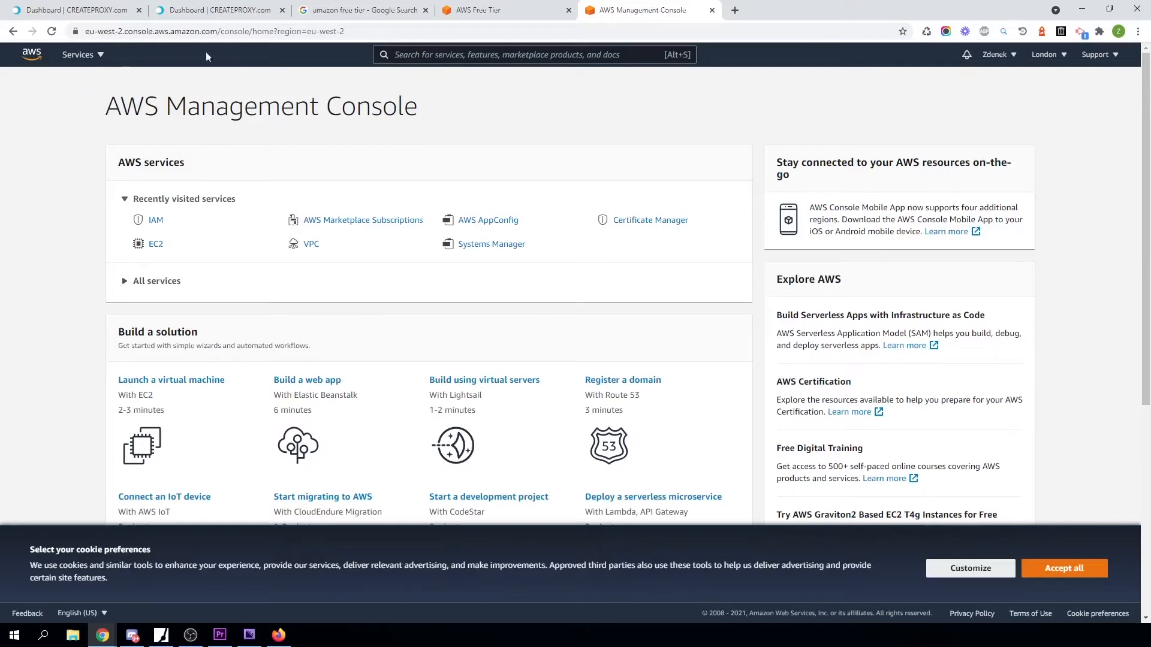
pyautogui.click(1007, 59)
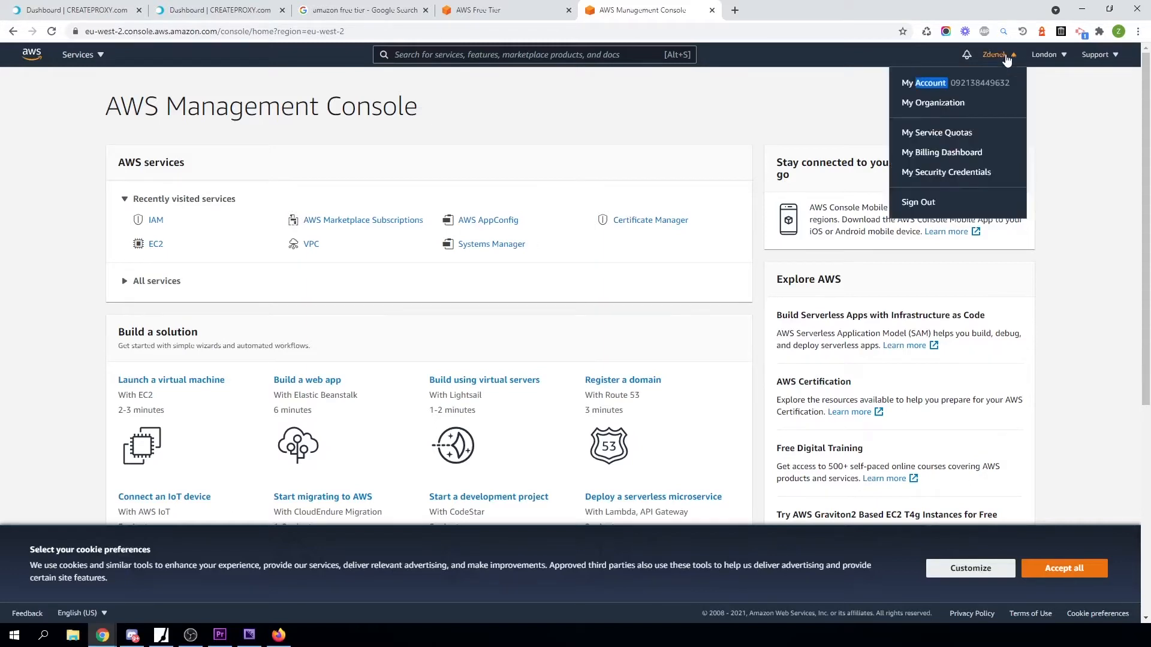
pyautogui.click(955, 174)
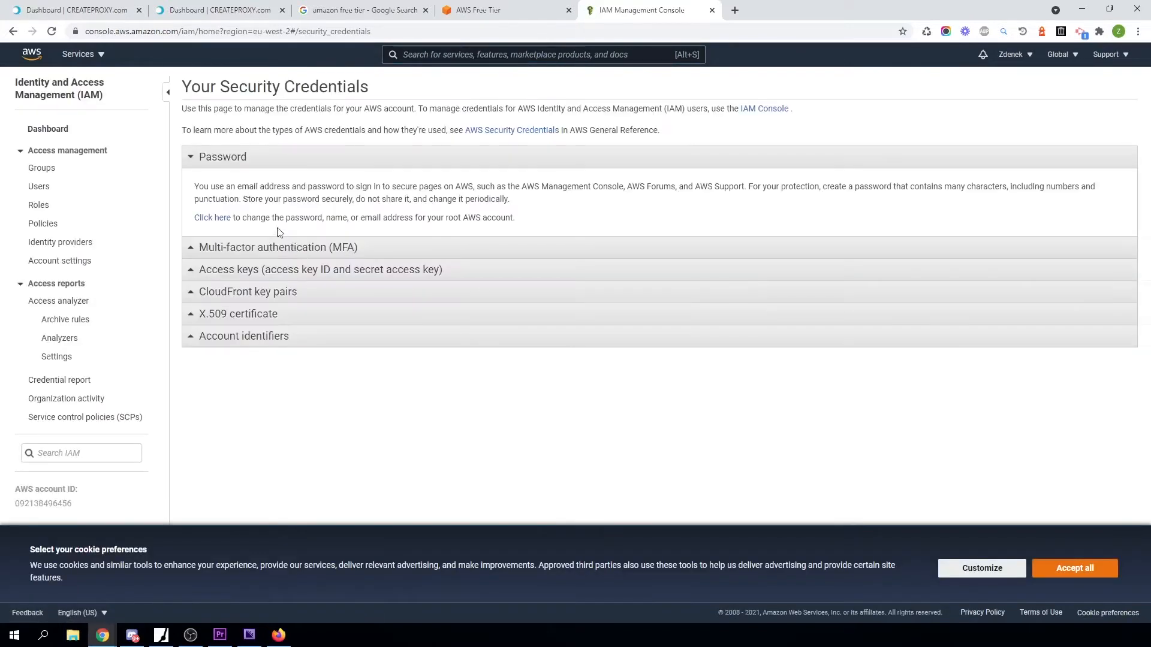
pyautogui.click(239, 271)
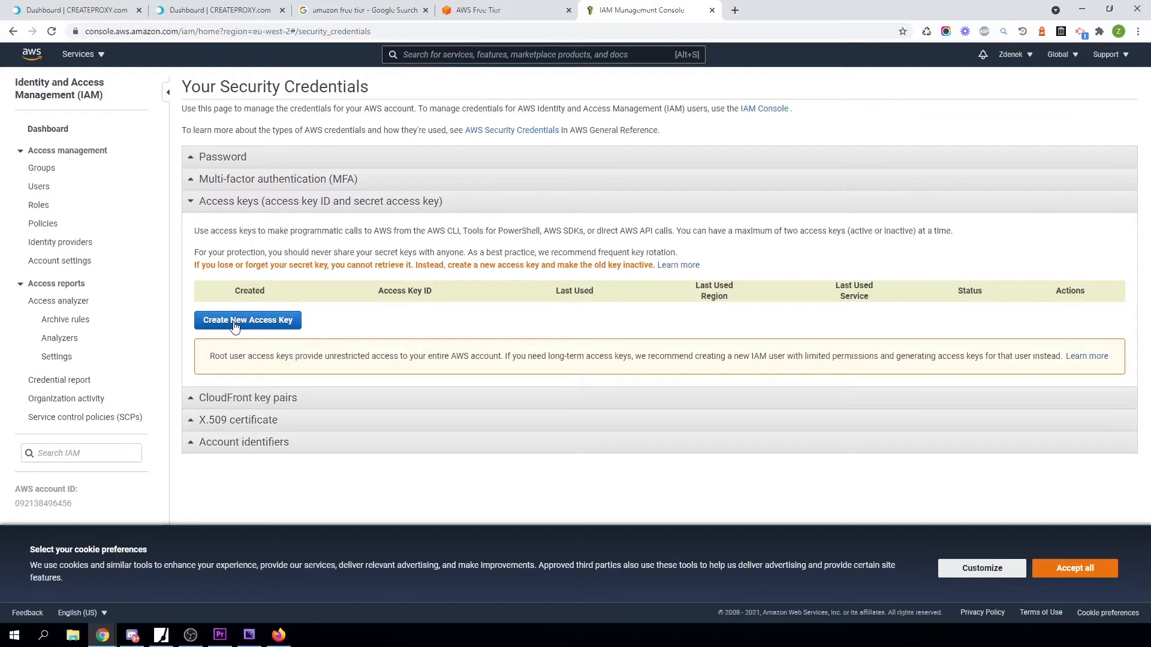
pyautogui.click(240, 327)
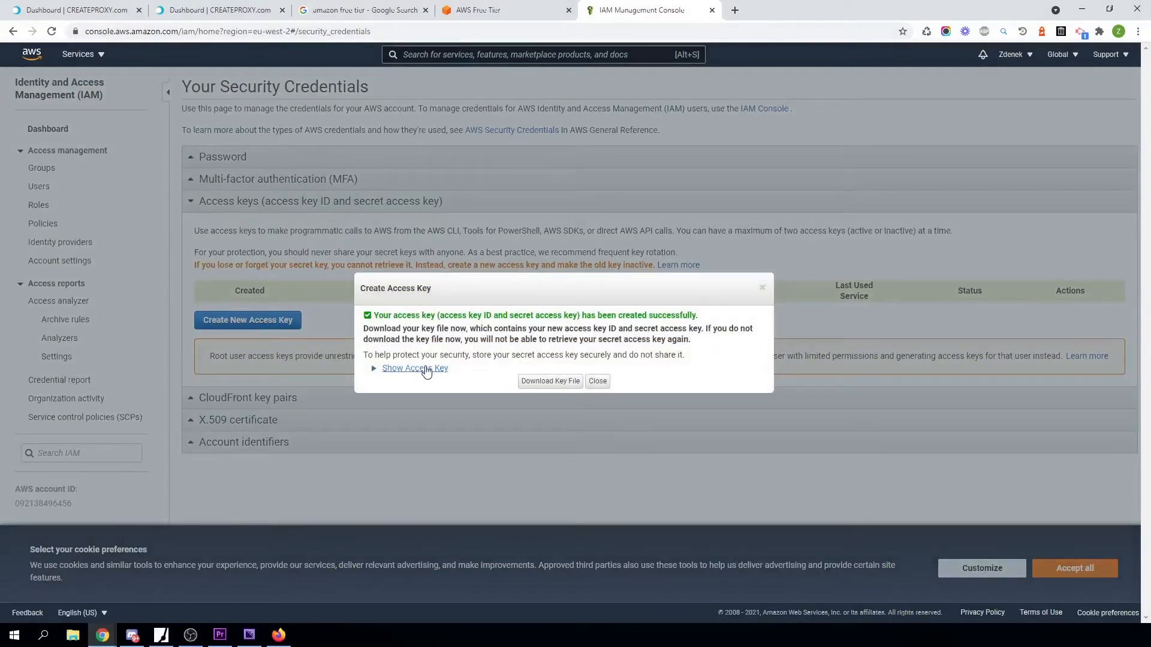
pyautogui.click(395, 369)
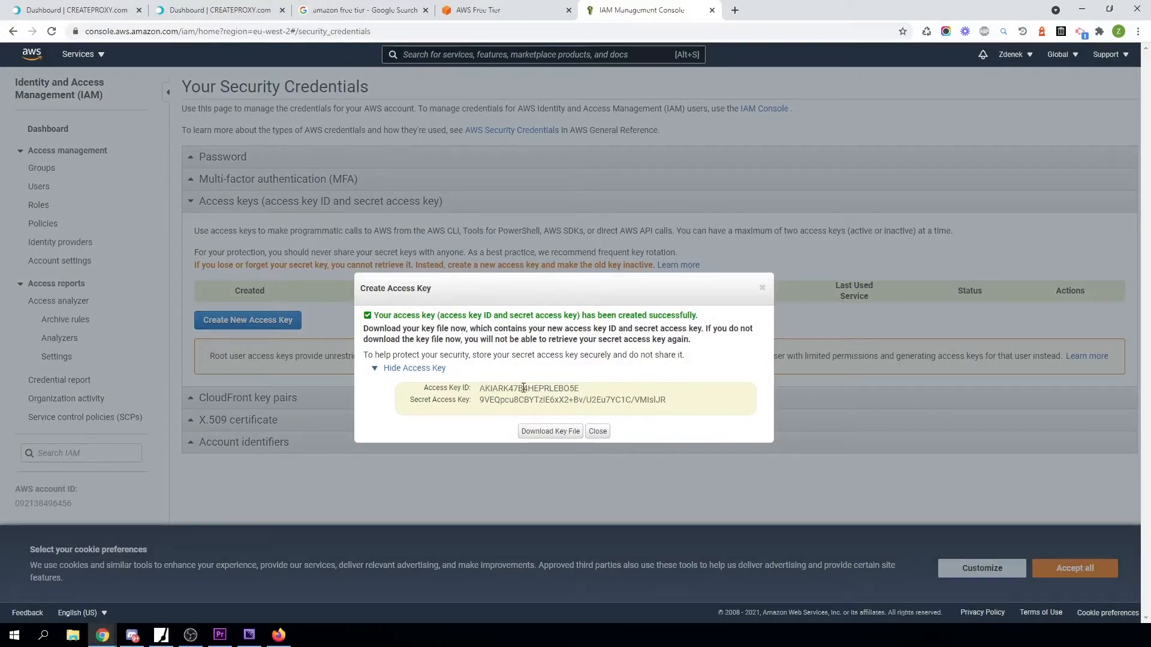
pyautogui.click(50, 4)
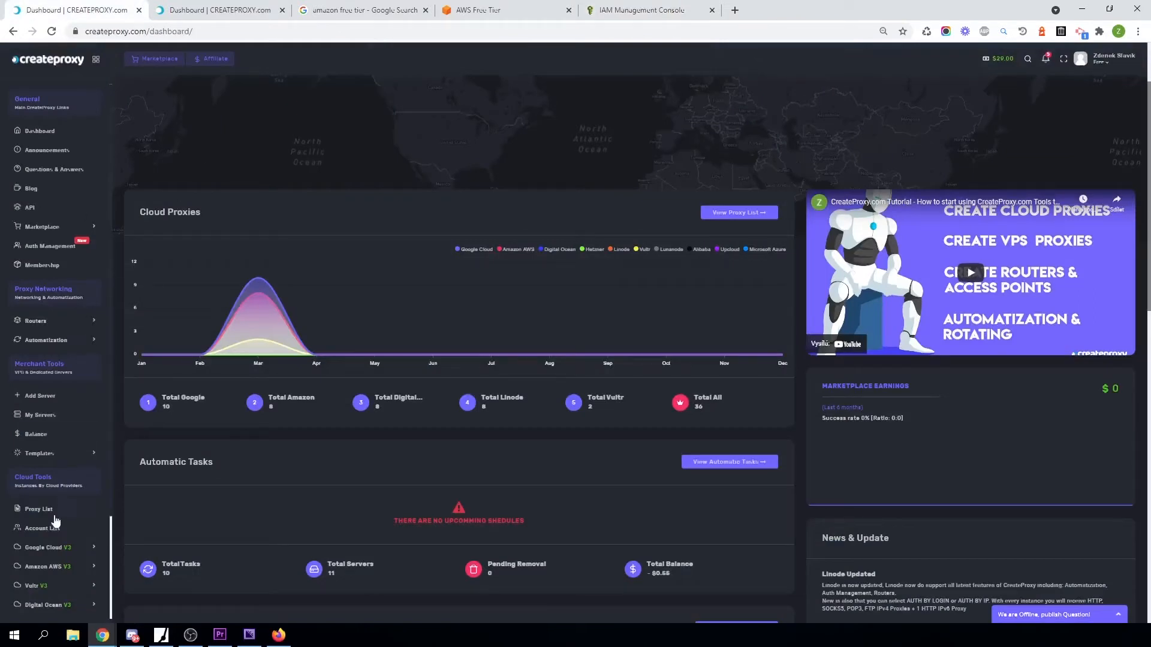
# - Open CreateProxy's Amazon AWS Add Account form and follow its CentOS warning link to the marketplace
pyautogui.scroll(-2, 27, 528)
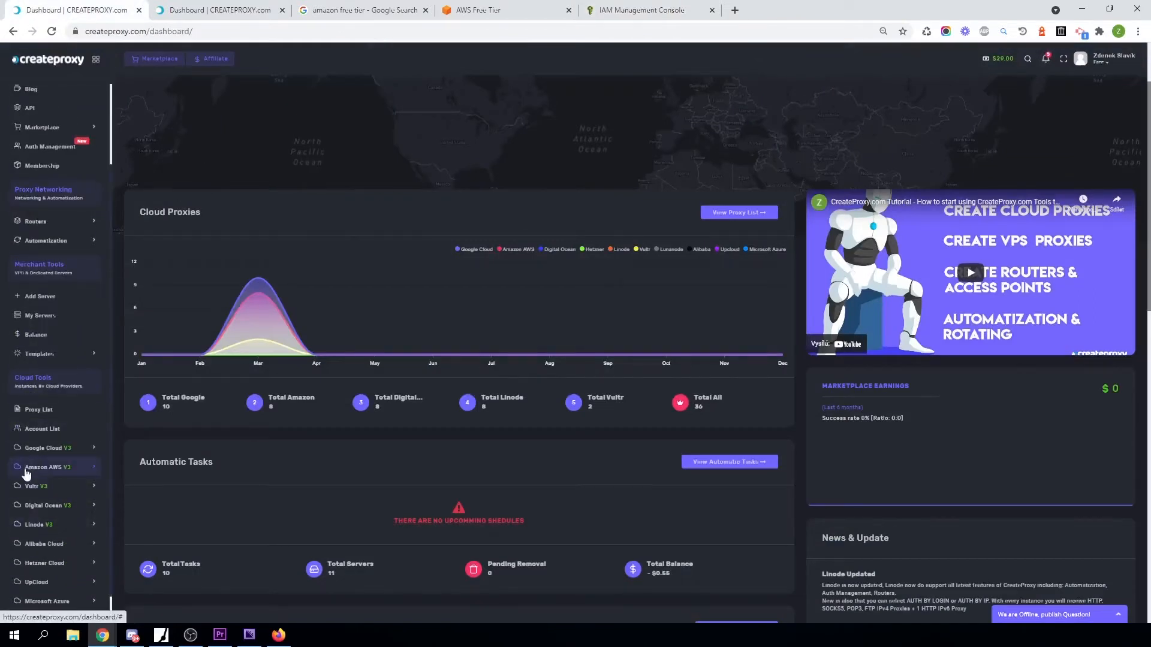
pyautogui.click(70, 471)
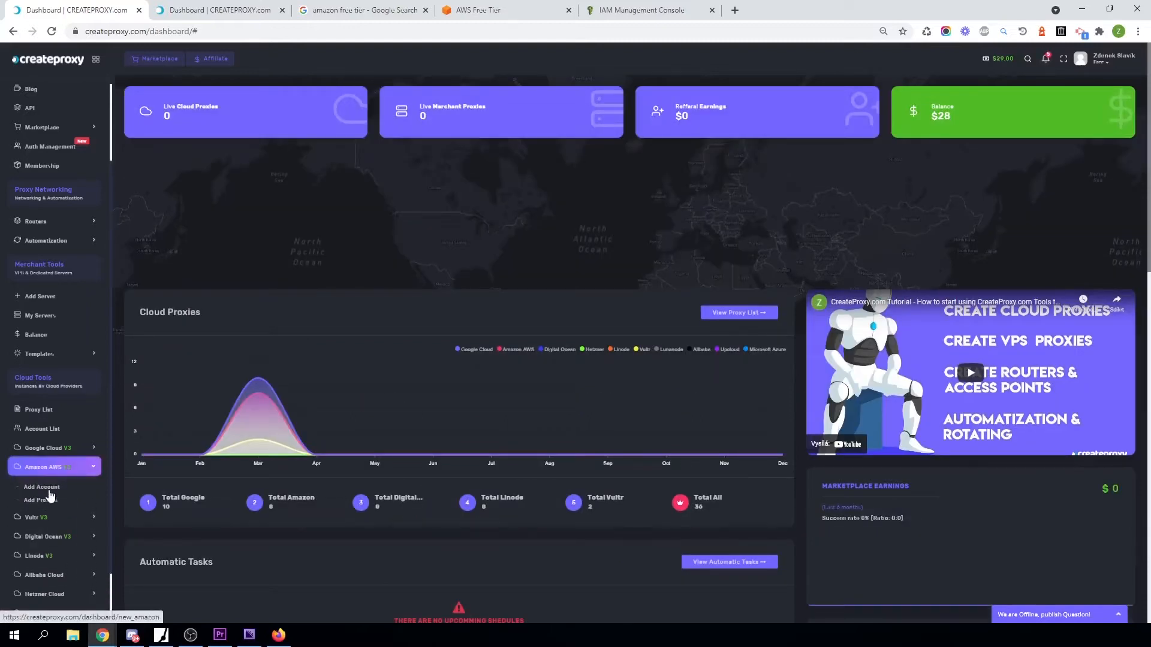
pyautogui.click(51, 495)
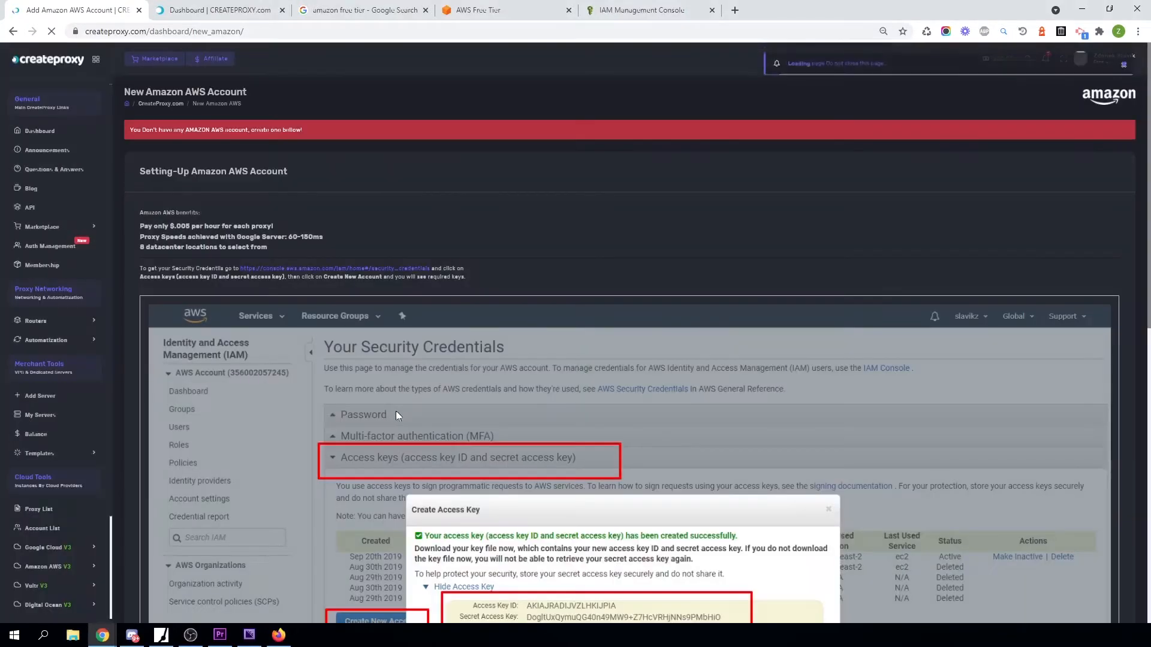
pyautogui.scroll(-10, 397, 408)
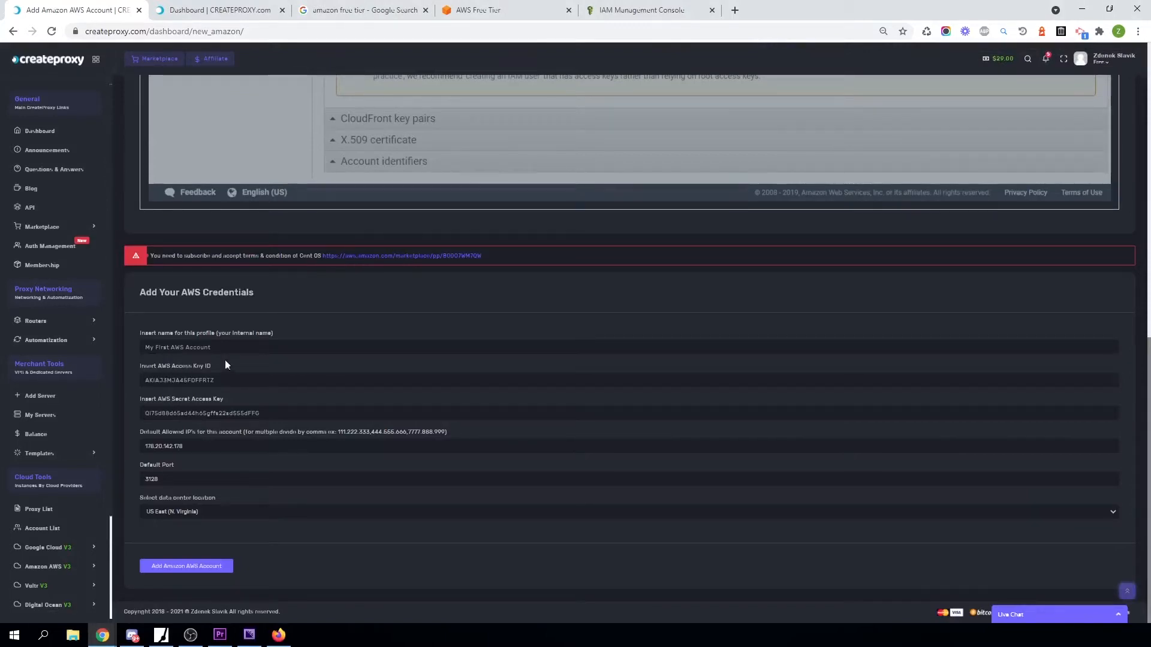
pyautogui.click(367, 256)
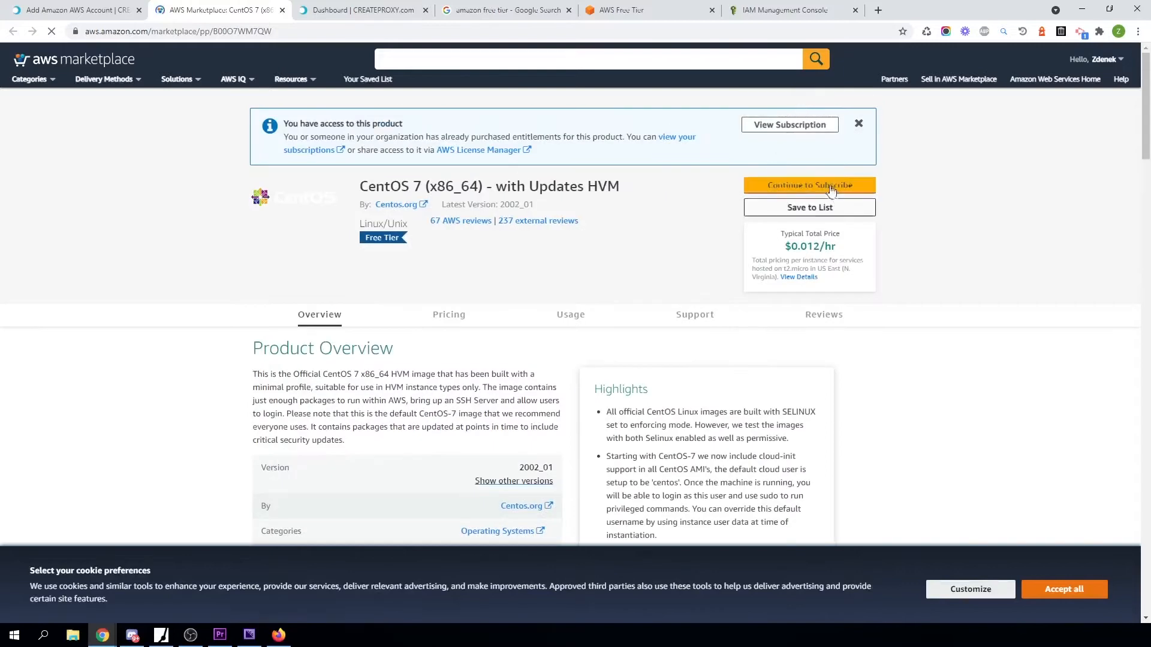
# - Subscribe to CentOS 7 (x86_64) - with Updates HVM and close the AWS Marketplace tab
pyautogui.click(820, 189)
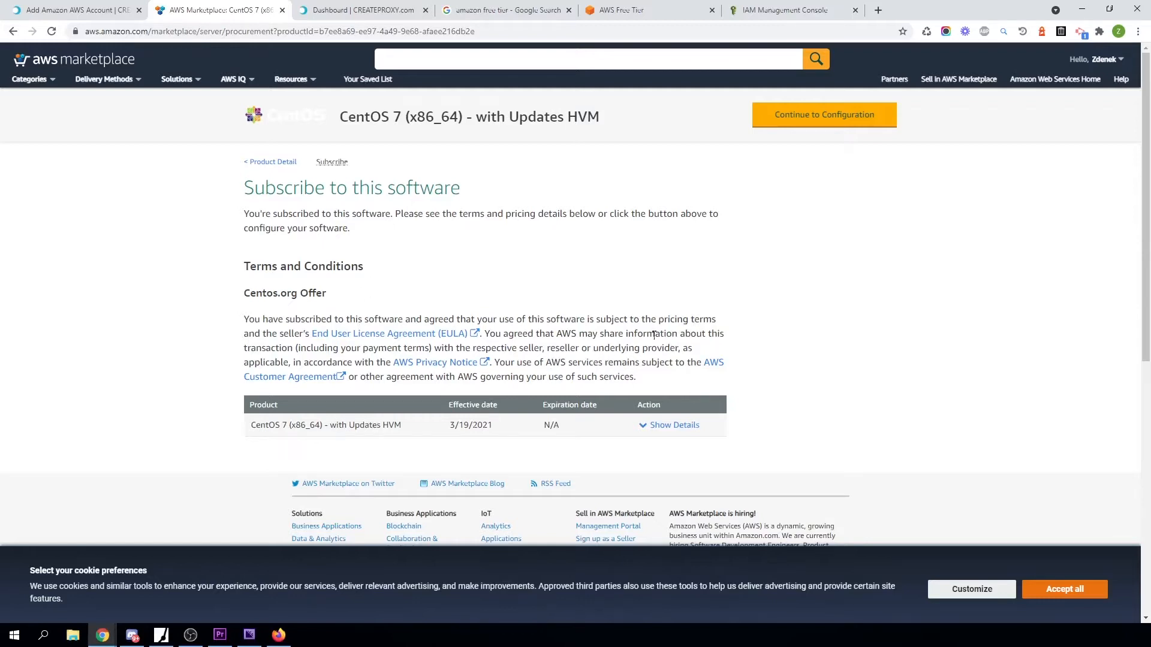
pyautogui.click(281, 10)
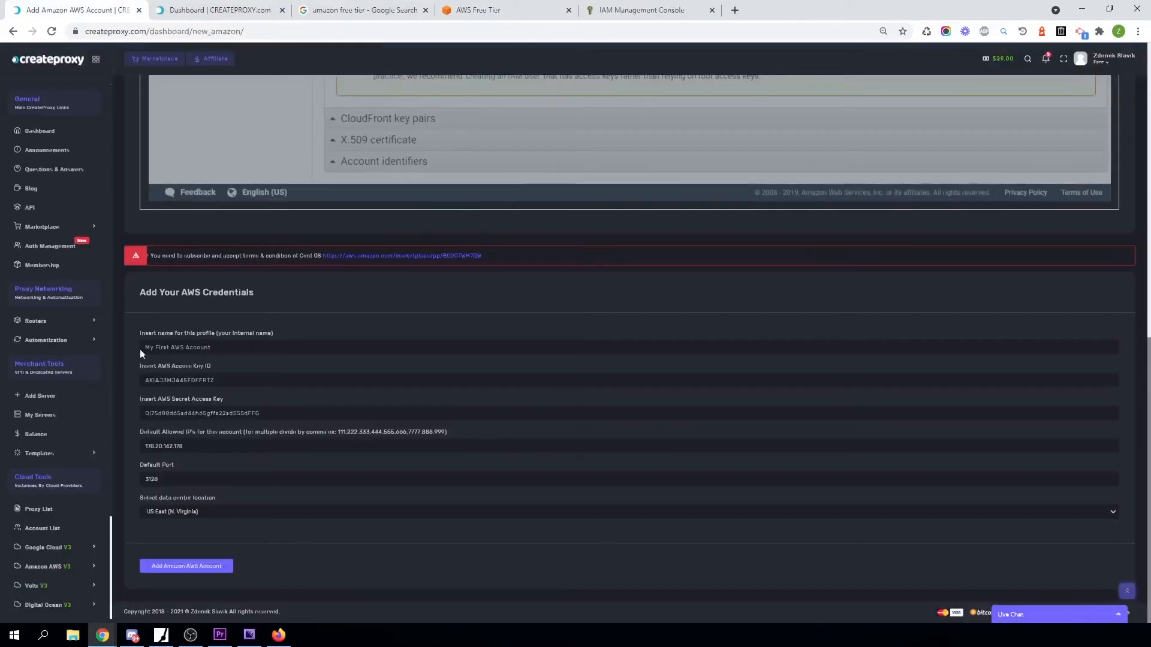
# - Enter AWS VIDEO 1 as the new account profile name
pyautogui.click(180, 347)
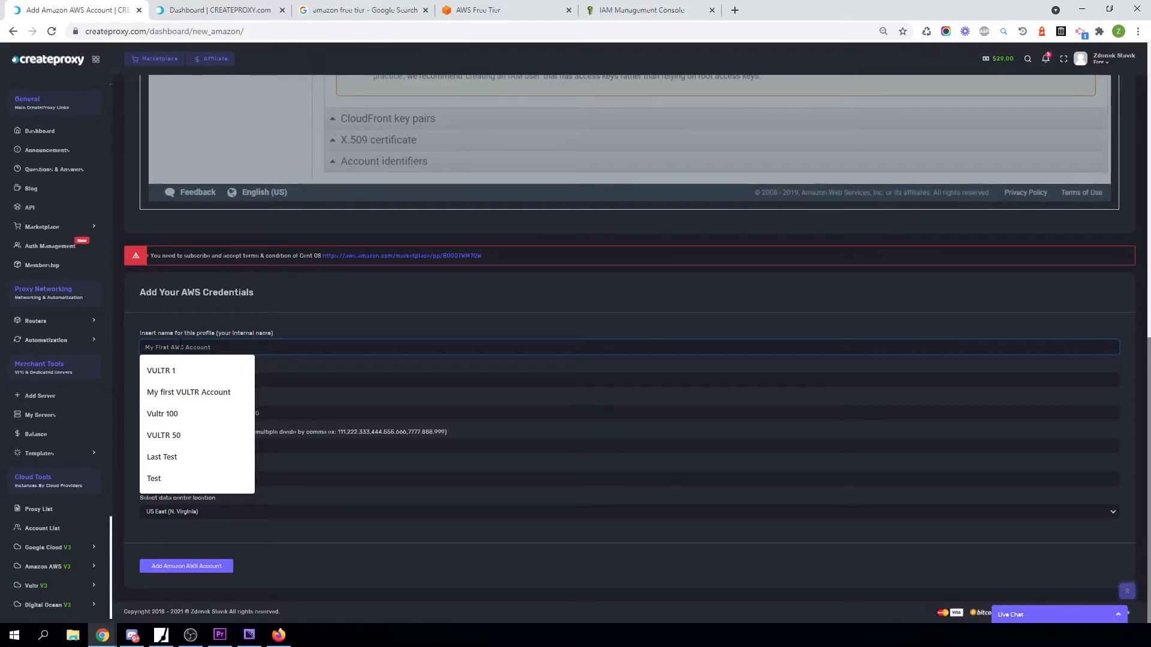
pyautogui.write('AWS')
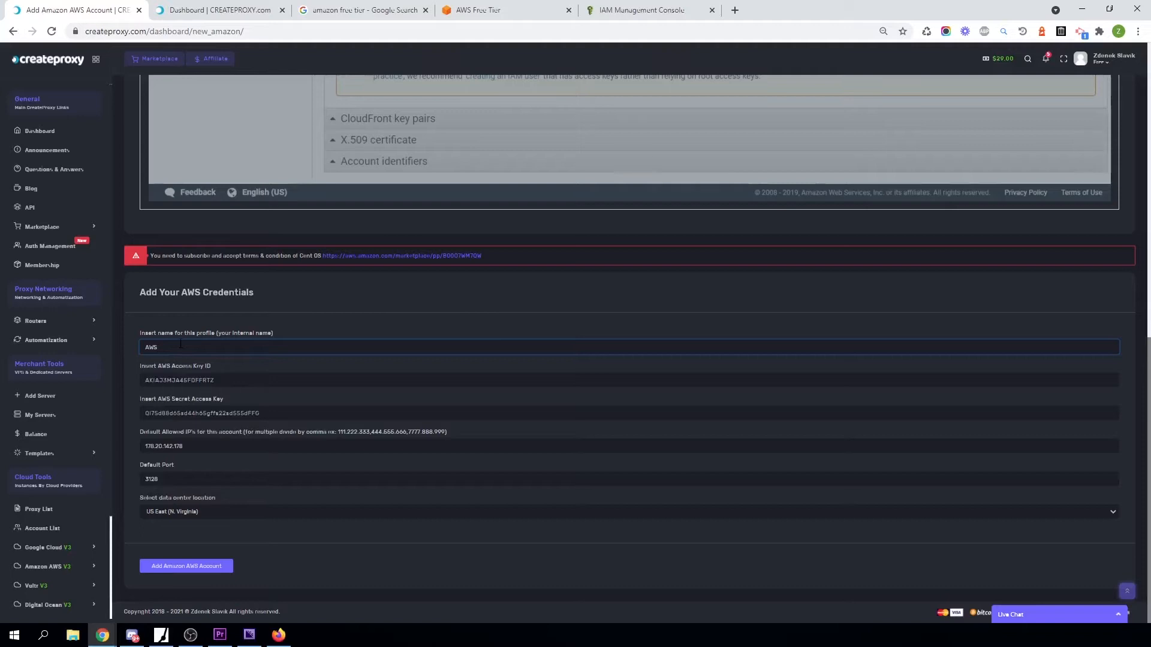
pyautogui.press('BackSpace')
pyautogui.press('BackSpace')
pyautogui.press('BackSpace')
pyautogui.write('IDEO')
# - Copy the new Access Key ID from the IAM page into the Access Key ID field
pyautogui.click(204, 9)
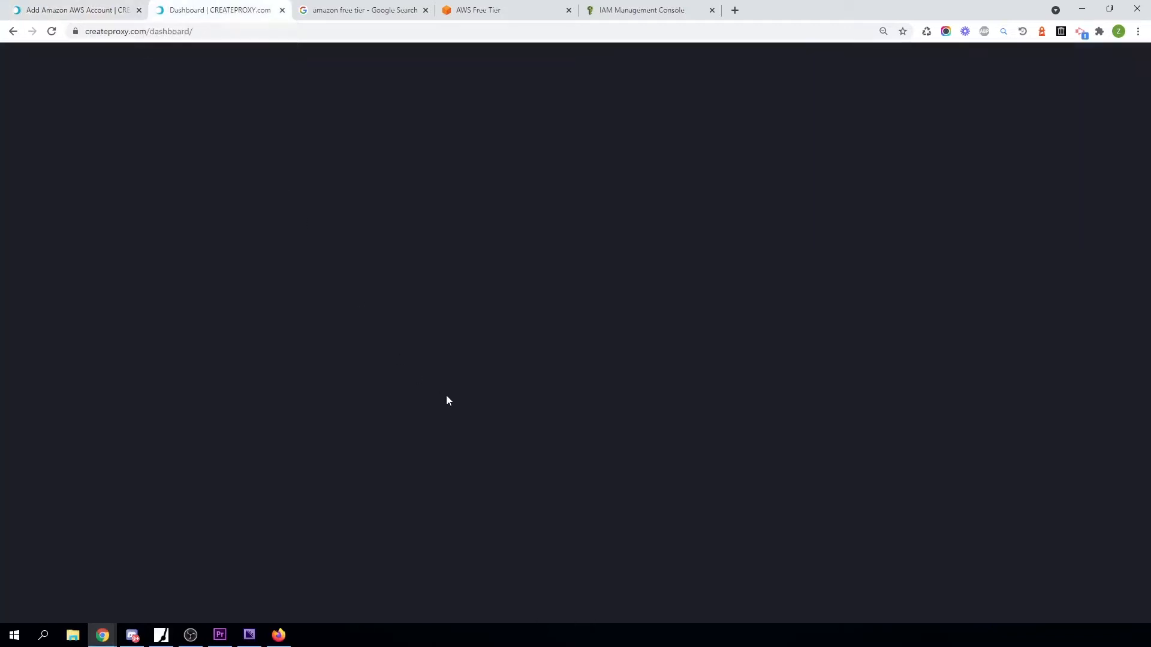
pyautogui.click(362, 10)
pyautogui.click(491, 10)
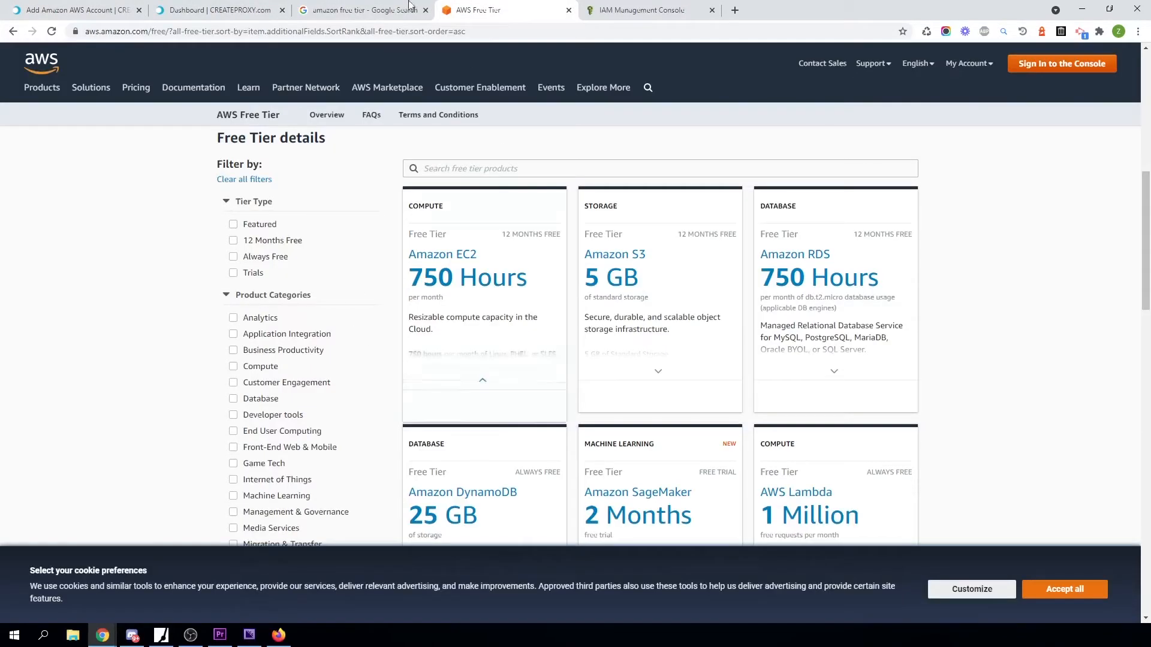
pyautogui.click(641, 9)
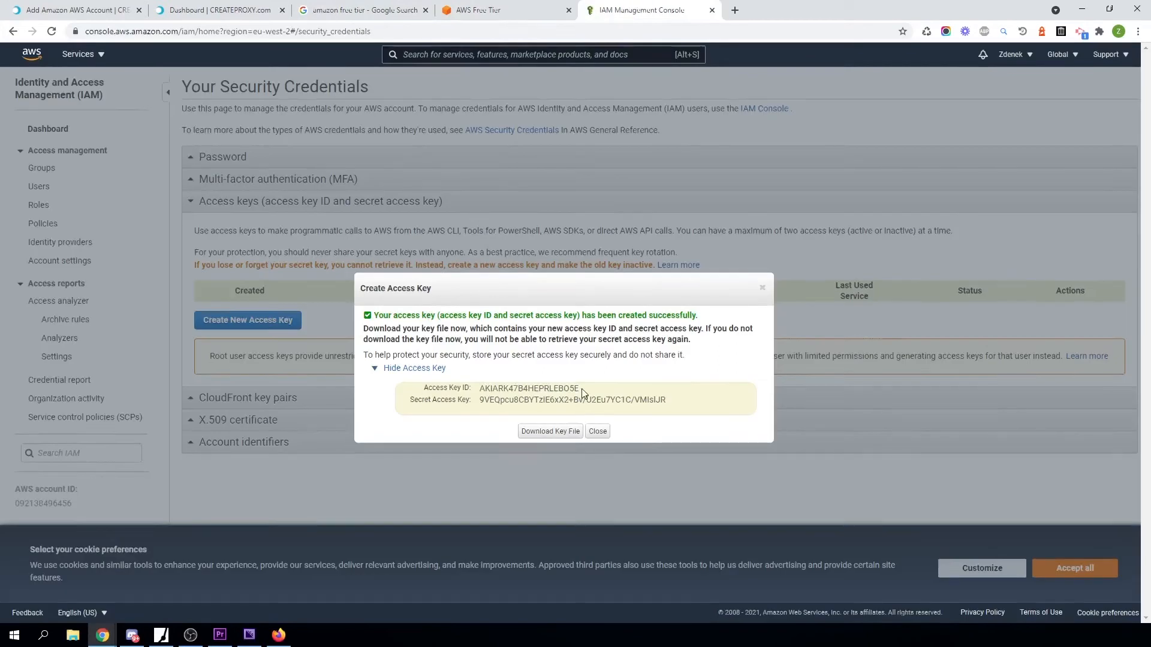
pyautogui.doubleClick(563, 389)
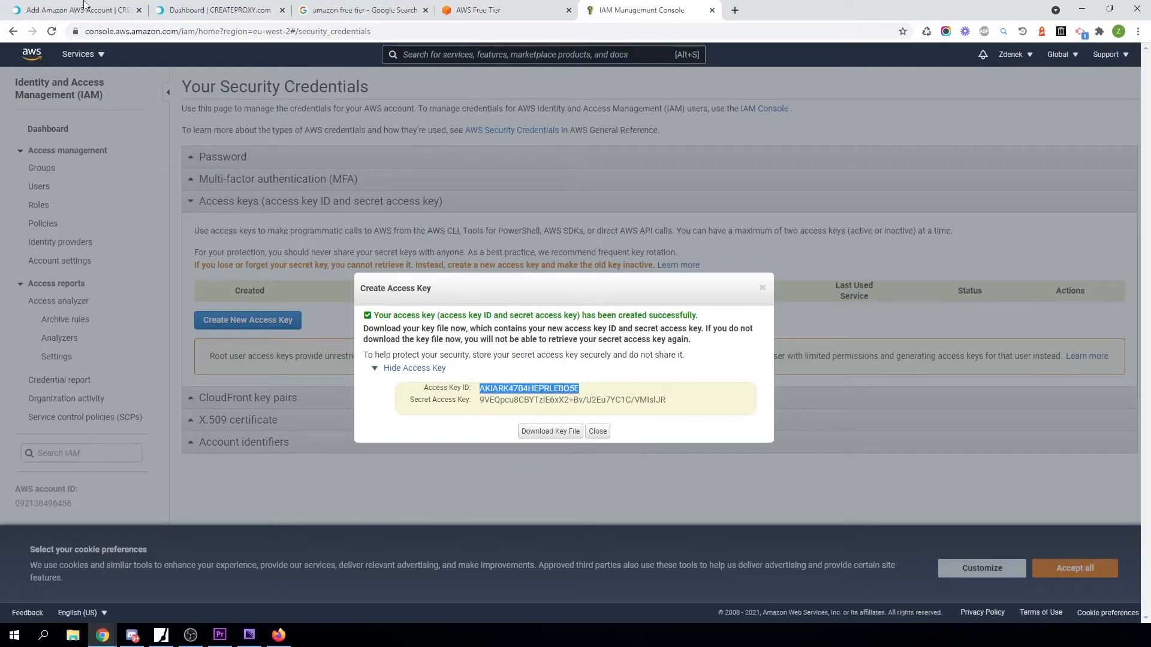
pyautogui.click(59, 6)
pyautogui.click(178, 415)
pyautogui.hotkey('ctrl', 'v')
pyautogui.click(178, 378)
pyautogui.hotkey('ctrl', 'v')
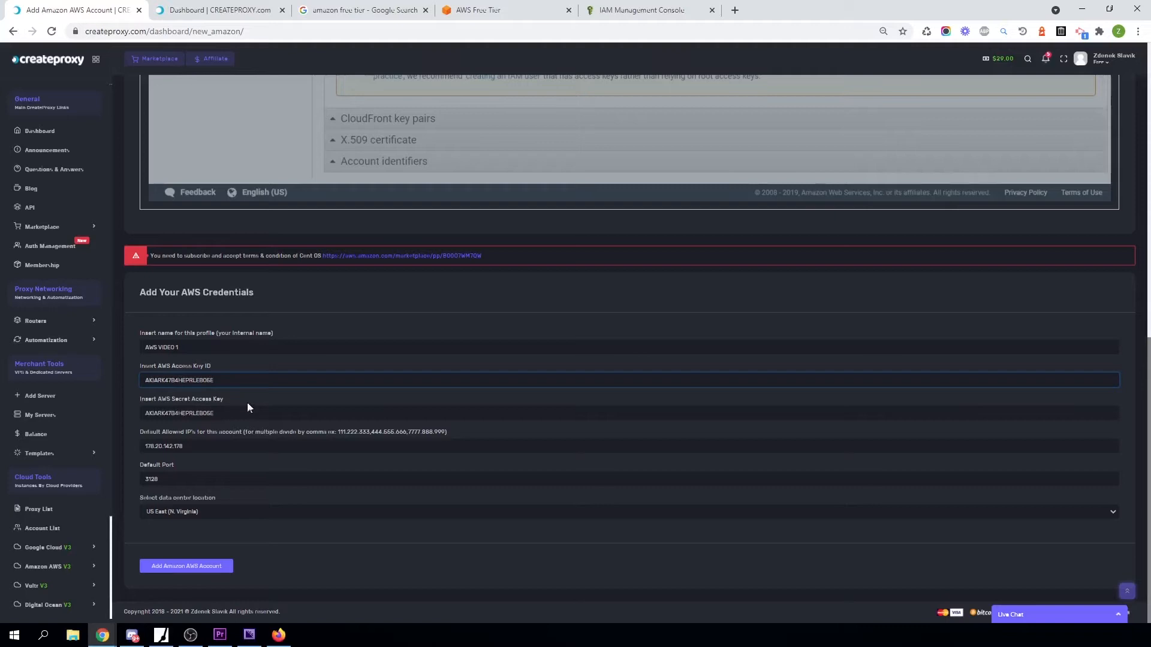
# - Paste the Secret Access Key into its field and save the AWS VIDEO 1 account
pyautogui.click(636, 10)
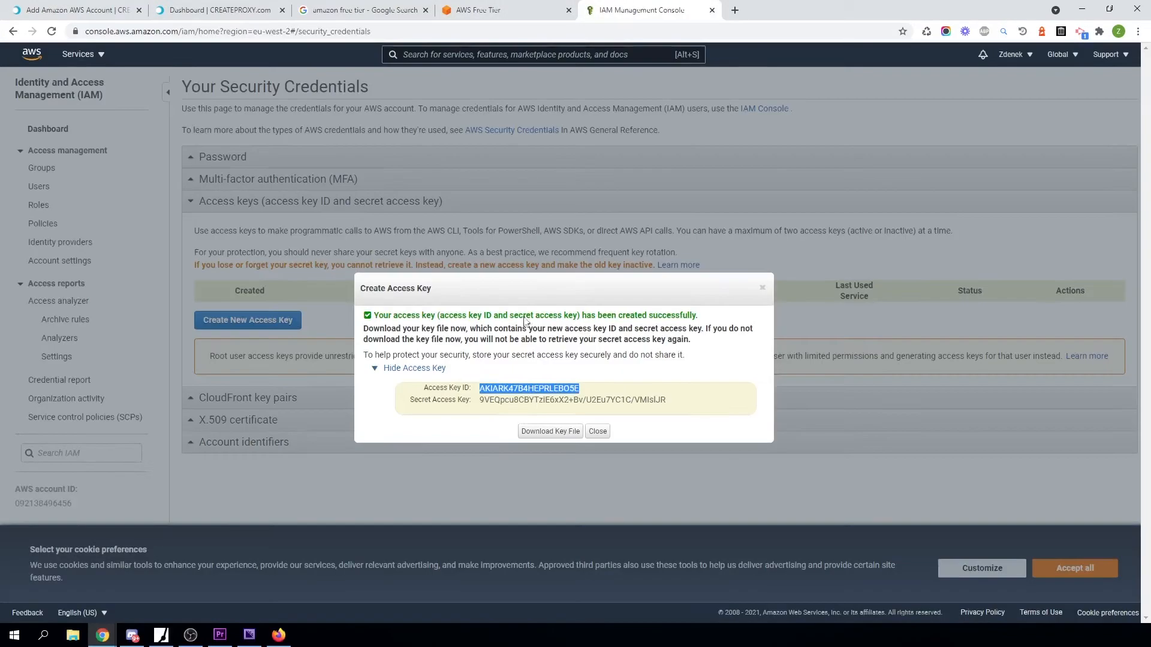
pyautogui.moveTo(665, 397); pyautogui.dragTo(481, 411)
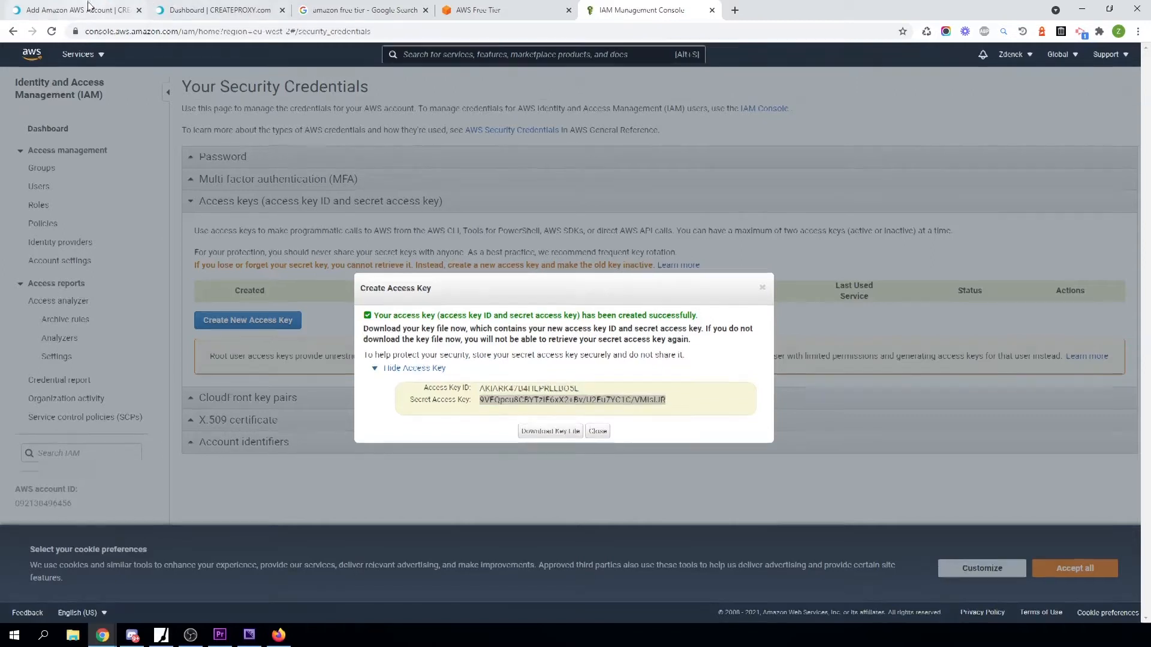
pyautogui.click(78, 10)
pyautogui.doubleClick(216, 413)
pyautogui.hotkey('ctrl', 'v')
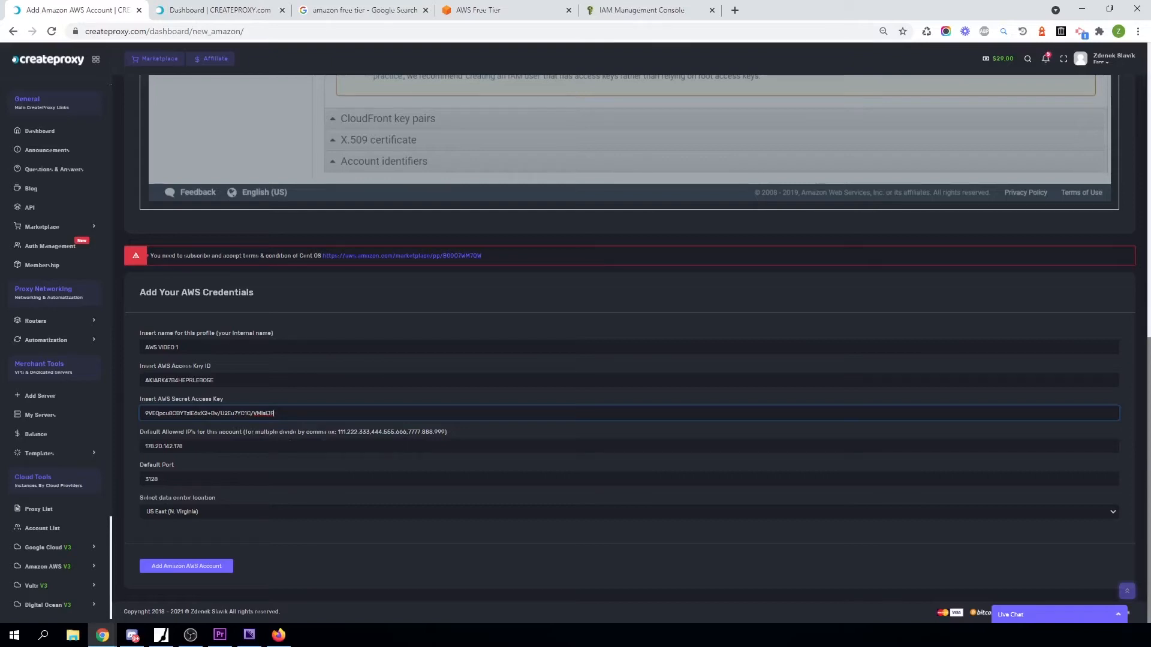
pyautogui.click(196, 571)
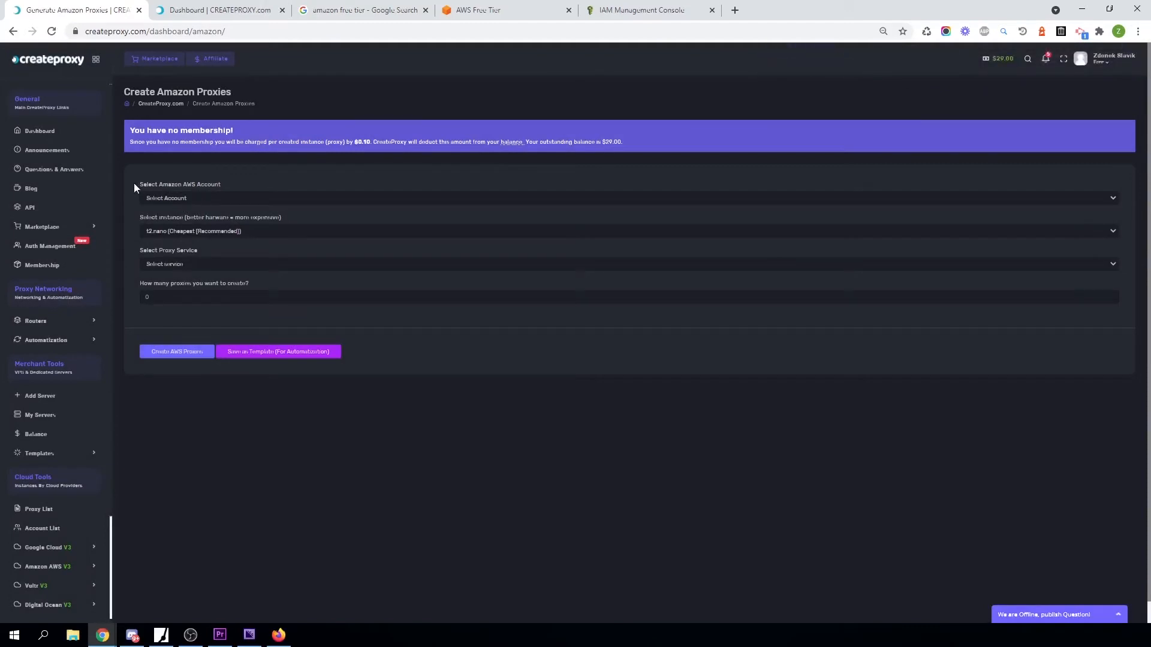
# - Select AWS VIDEO 1 as the Amazon AWS account and show the data center region list
pyautogui.click(173, 197)
pyautogui.click(175, 214)
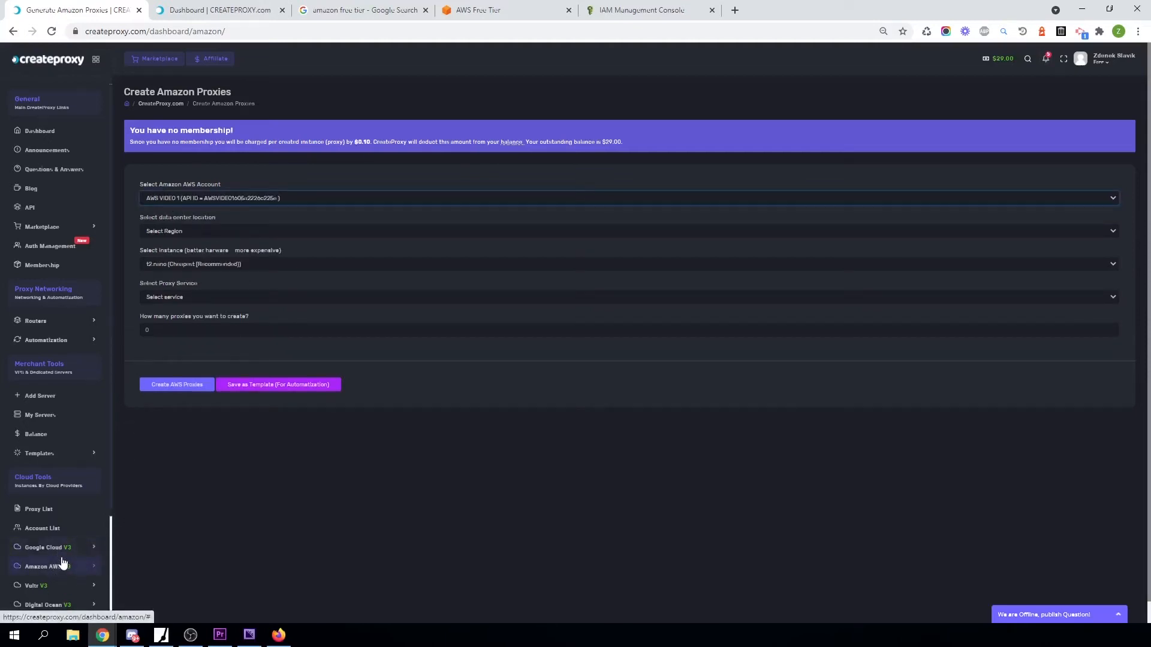
pyautogui.click(180, 231)
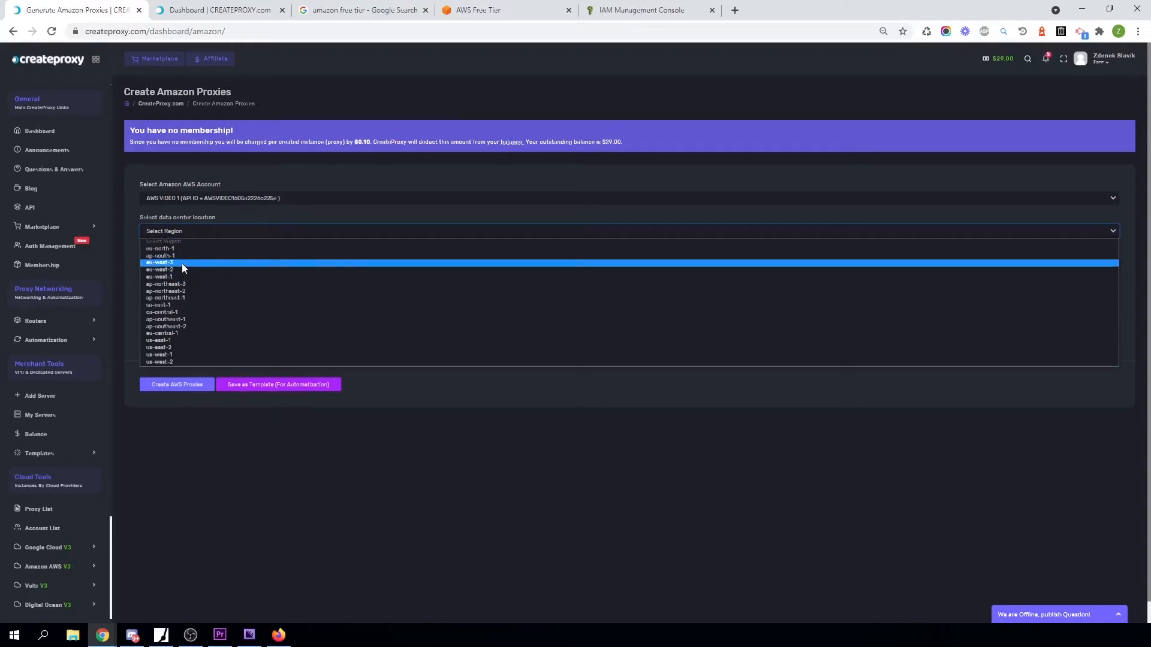
# - Choose region eu-central-1, zone eu-central-1a and instance type t2.micro, checking the Free Tier page
pyautogui.click(170, 334)
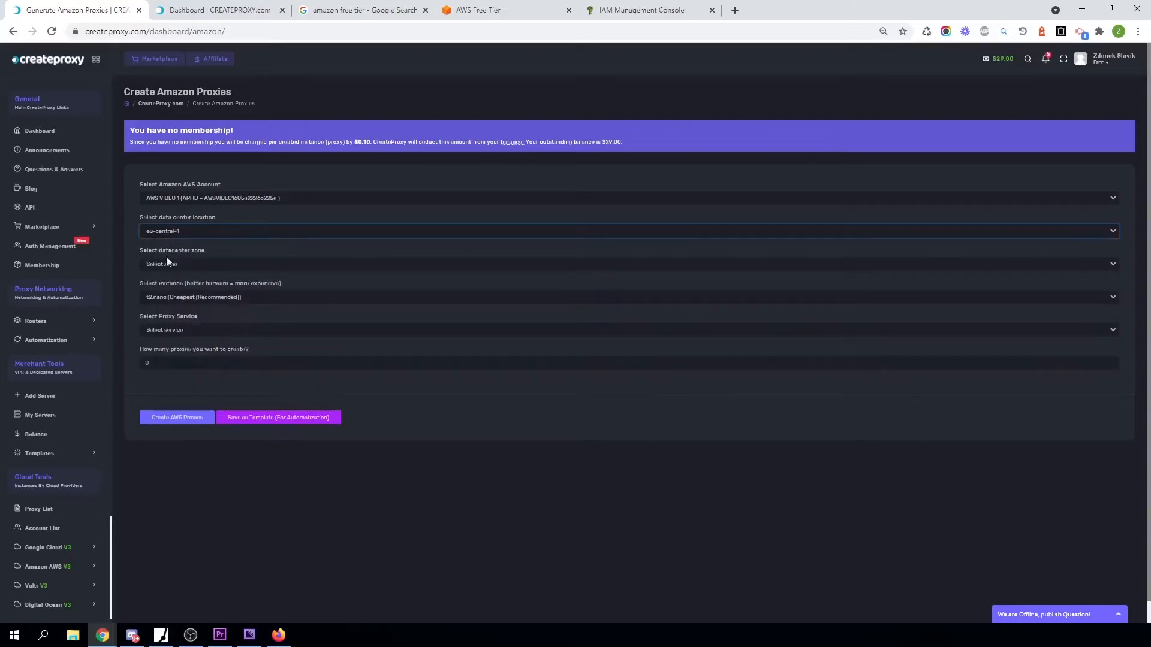
pyautogui.click(175, 265)
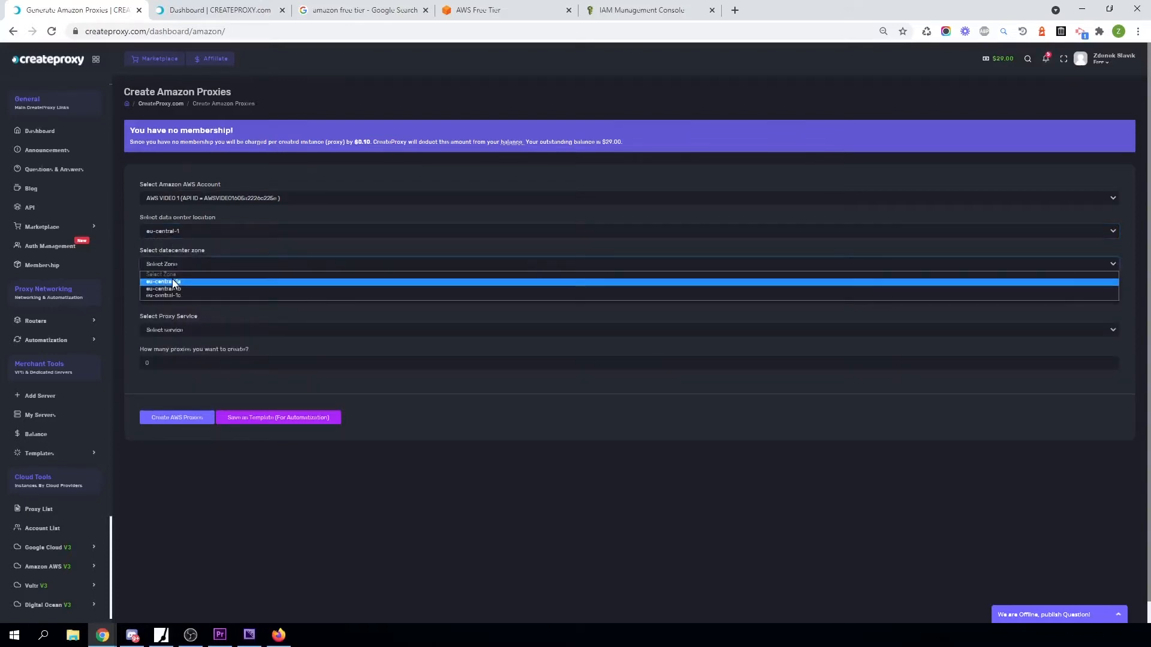
pyautogui.click(173, 282)
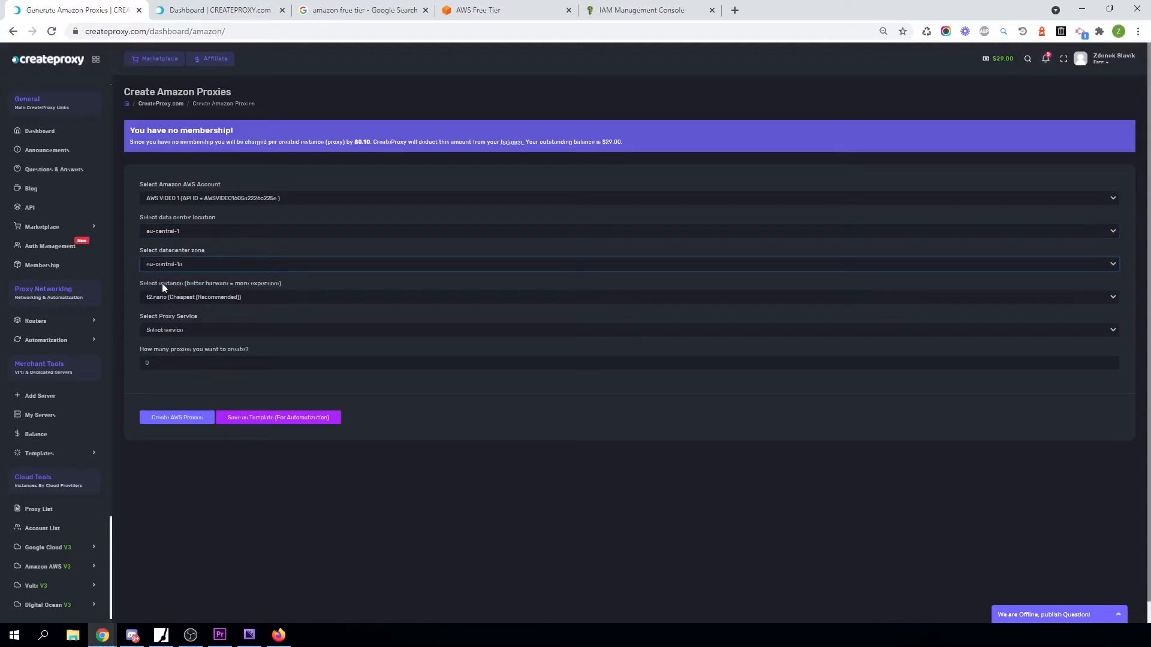
pyautogui.click(167, 297)
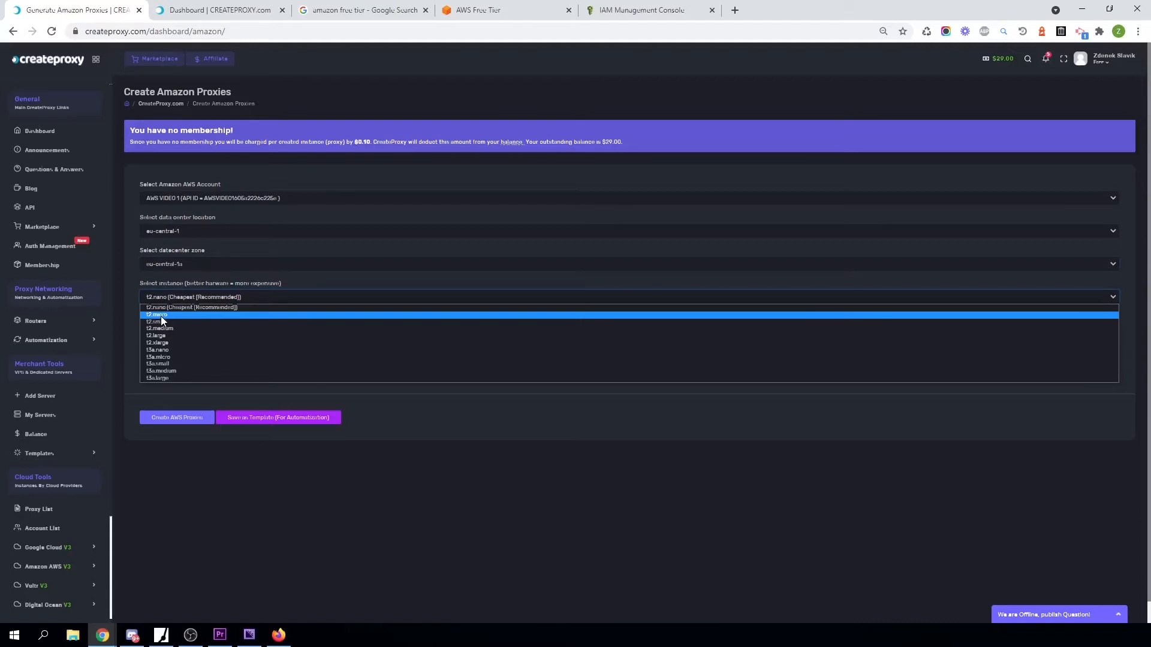
pyautogui.click(161, 315)
pyautogui.click(504, 10)
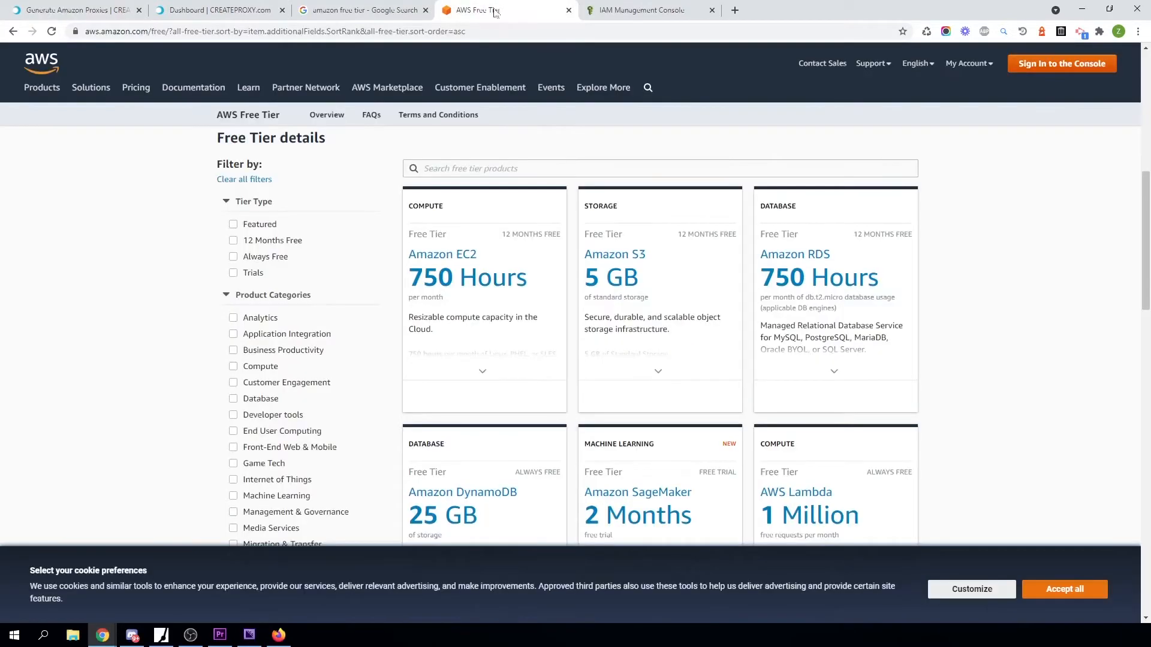
pyautogui.moveTo(445, 275)
pyautogui.click(90, 7)
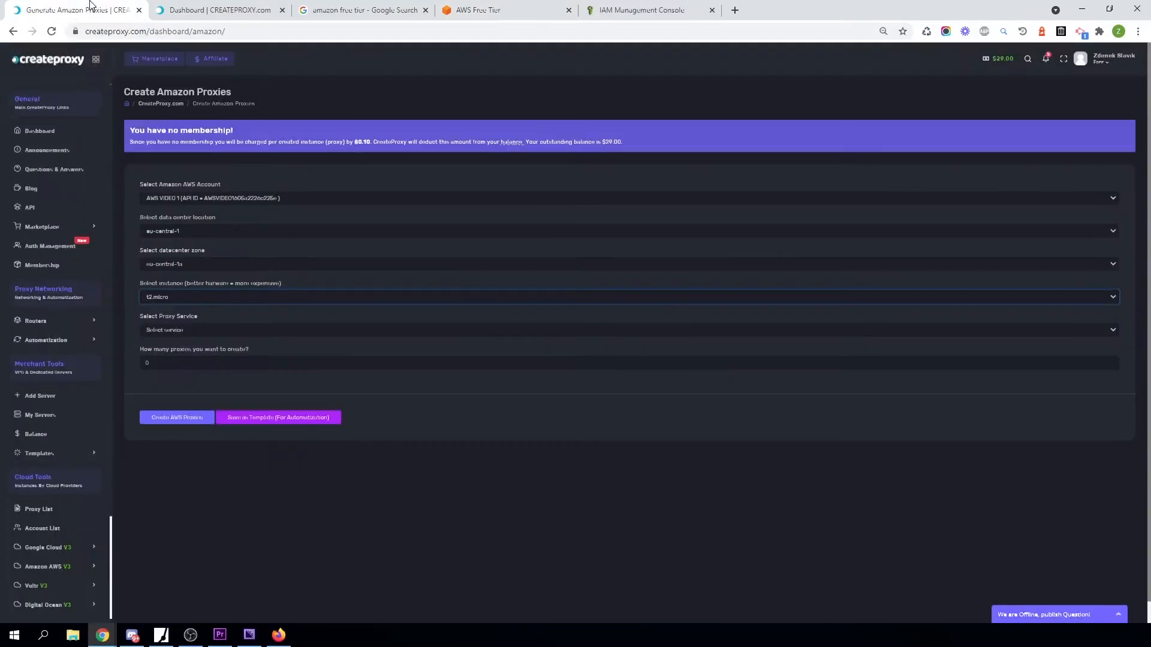
# - Pick New Proxy Service V2 and request 5 proxies
pyautogui.click(174, 332)
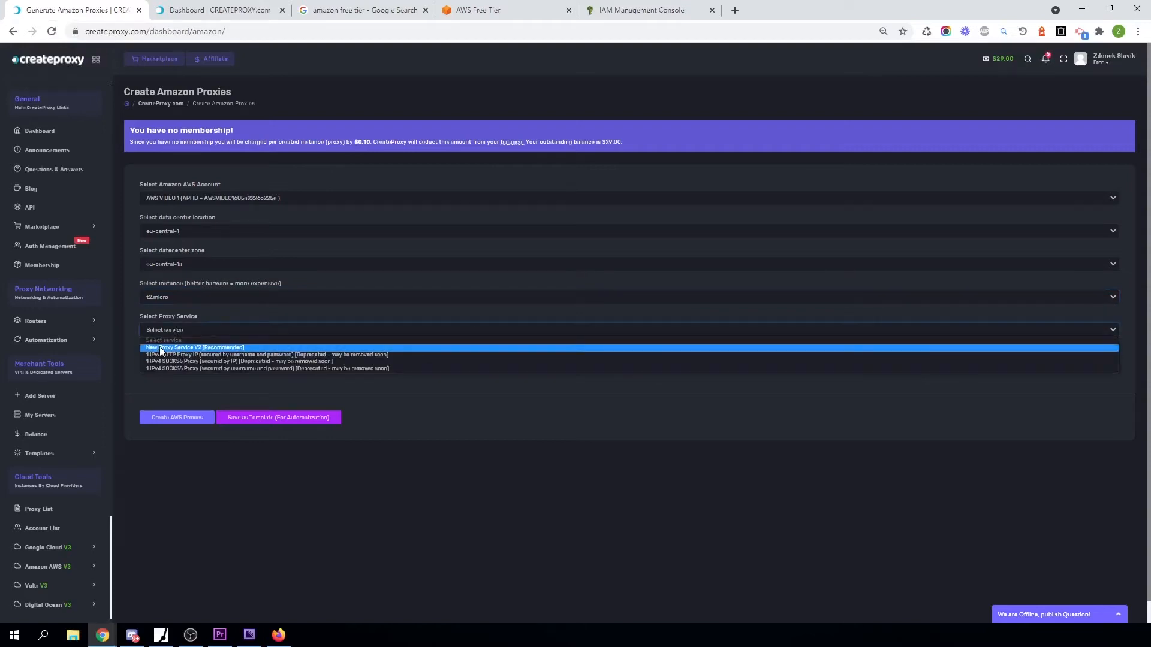
pyautogui.click(202, 348)
pyautogui.click(201, 425)
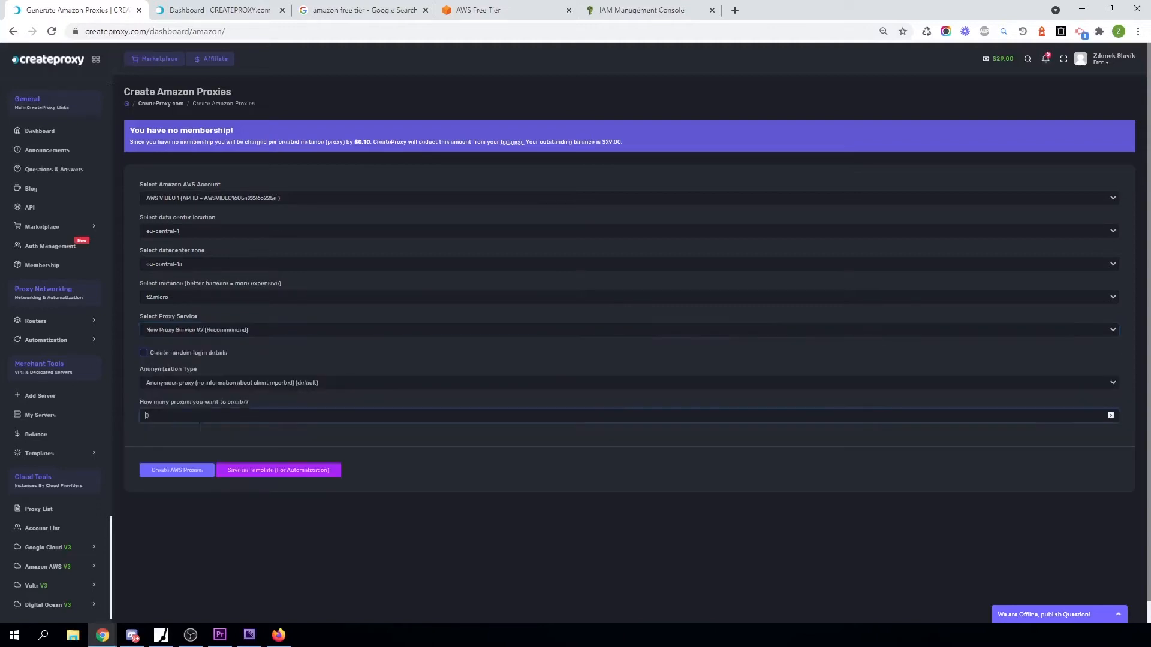
pyautogui.write('5')
pyautogui.click(273, 438)
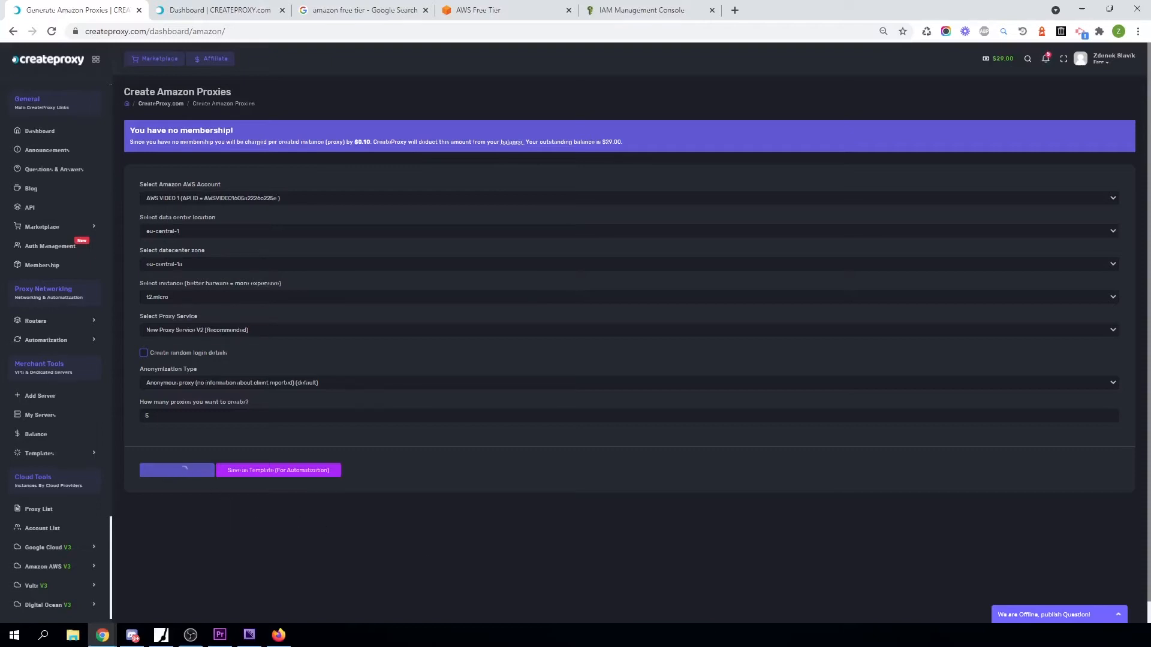
# - Switch windows with Alt+Tab while the five-proxy creation request processes
pyautogui.hotkey('alt', 'Tab')
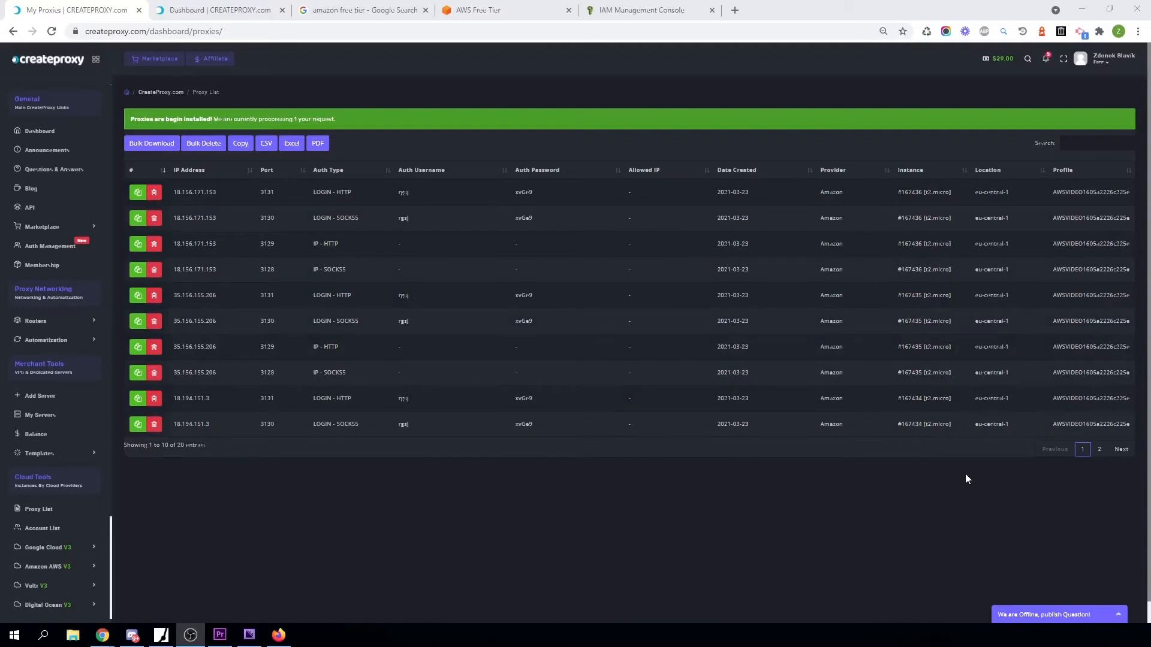
pyautogui.click(1097, 452)
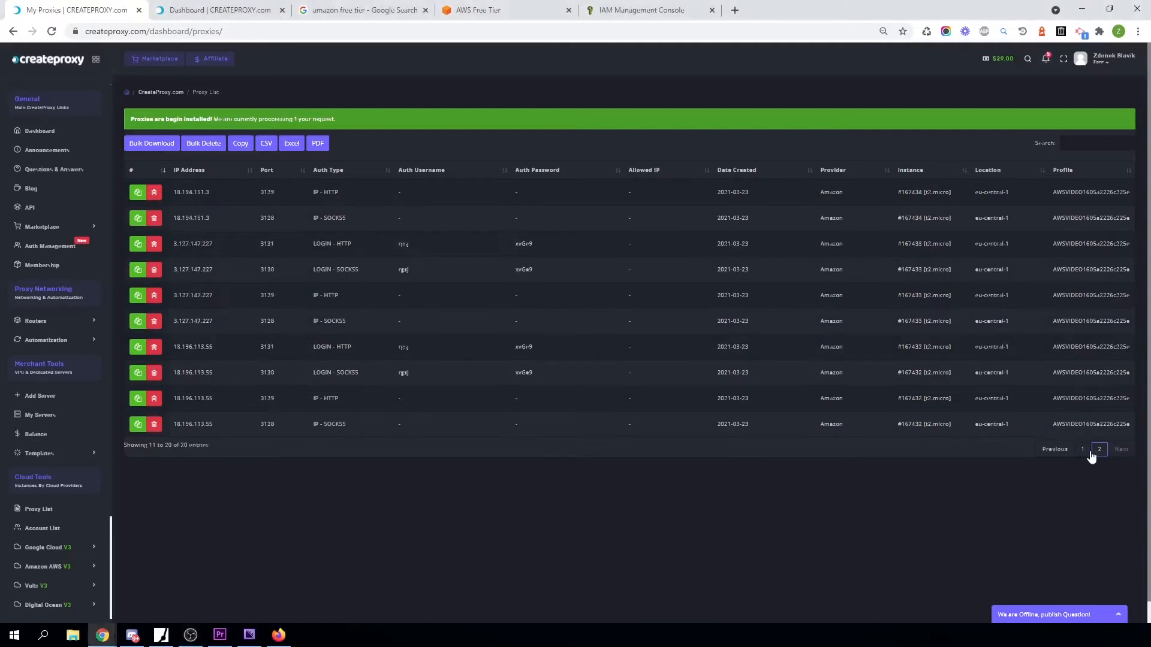
pyautogui.click(1082, 450)
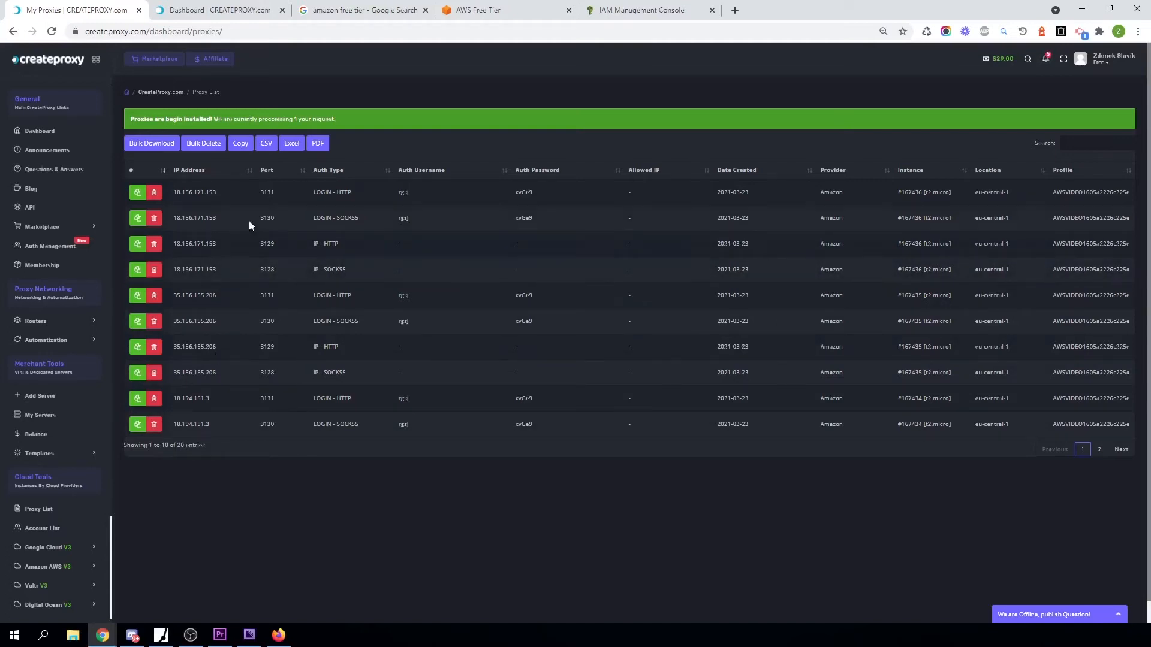
pyautogui.doubleClick(212, 192)
pyautogui.doubleClick(212, 295)
pyautogui.doubleClick(318, 192)
pyautogui.click(318, 245)
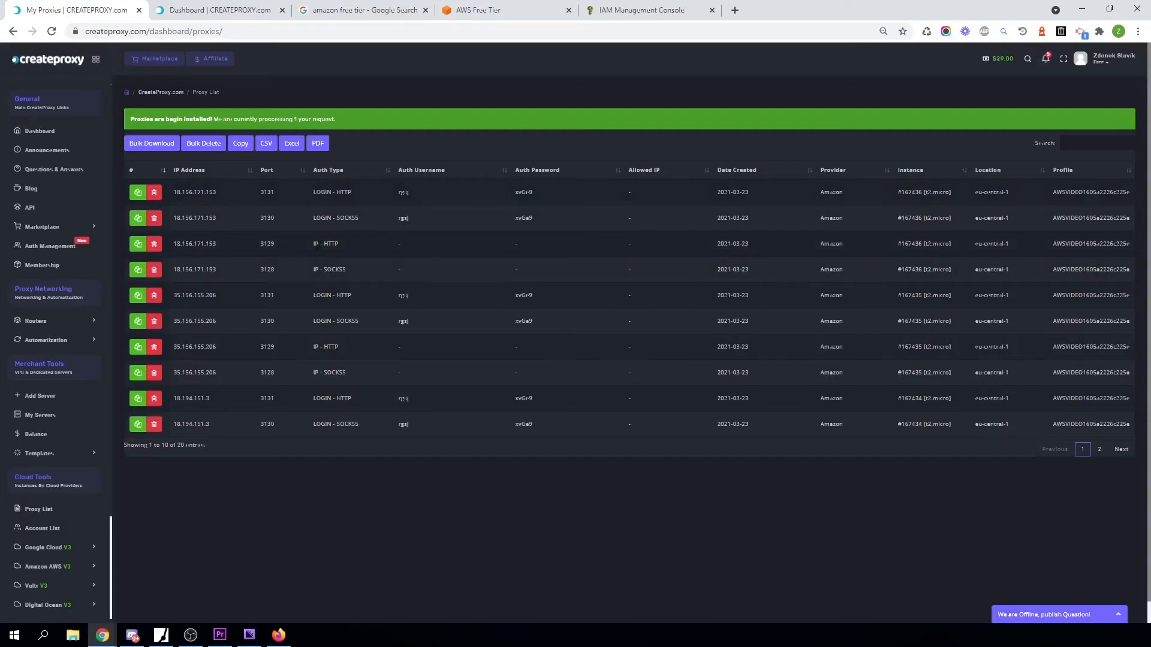
pyautogui.doubleClick(343, 192)
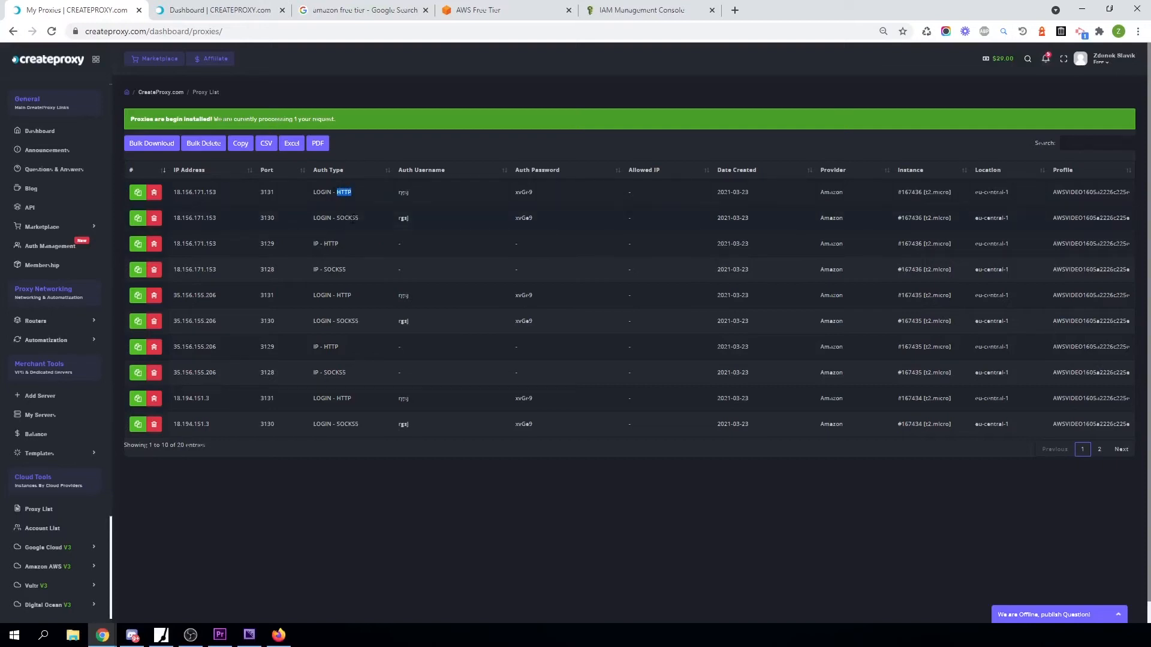
pyautogui.doubleClick(347, 218)
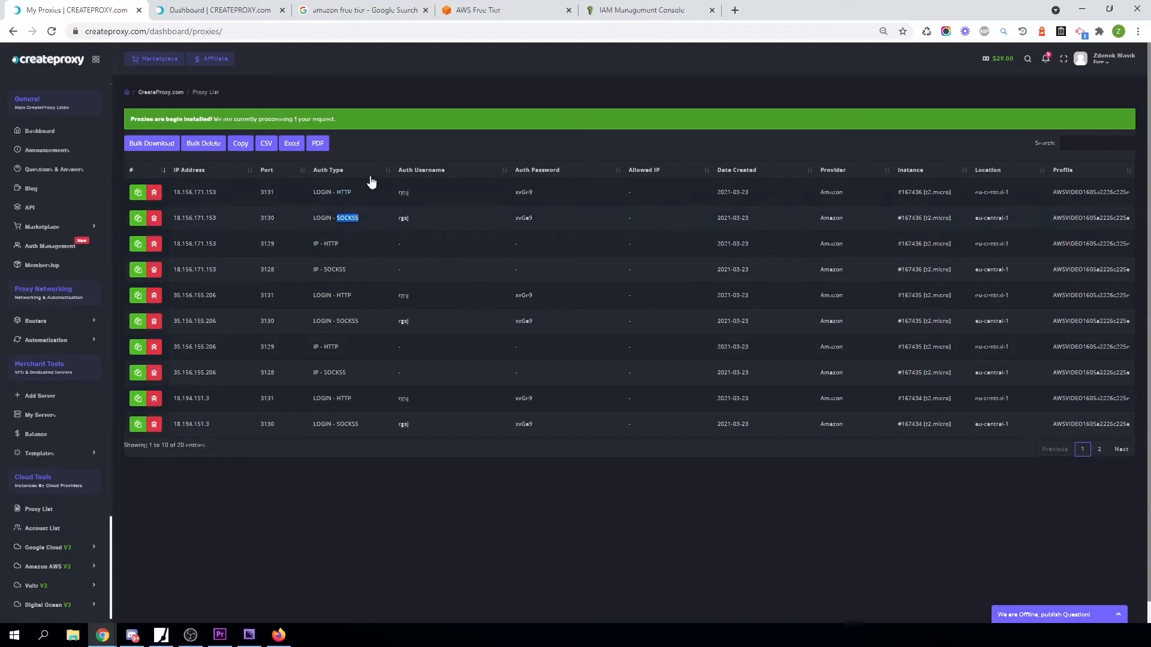
pyautogui.click(253, 210)
# - Clear the tester's old proxies and paste the first proxy, 18.156.171.153, into Import Proxies
pyautogui.click(139, 194)
pyautogui.click(161, 635)
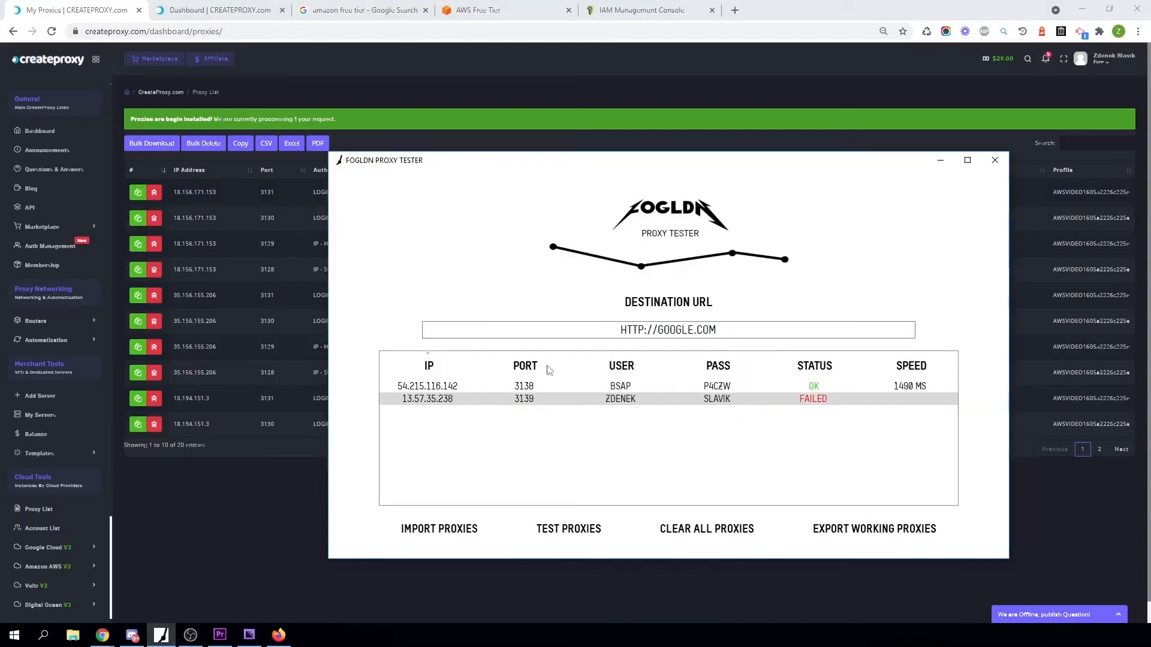
pyautogui.click(724, 528)
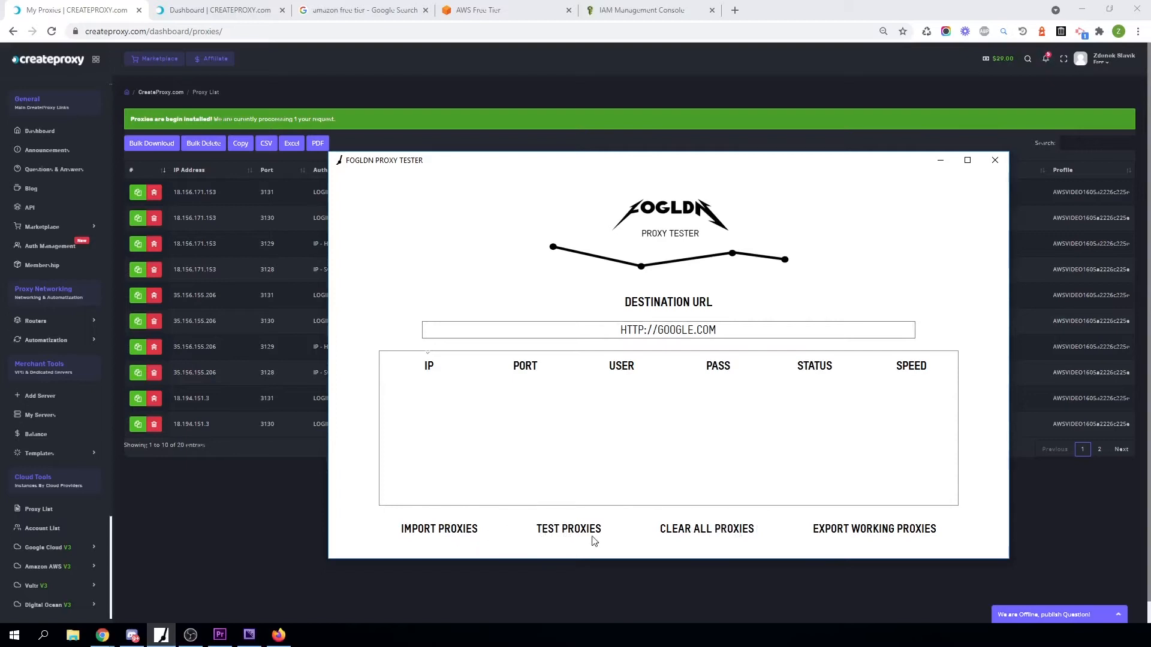
pyautogui.click(467, 532)
pyautogui.hotkey('ctrl', 'v')
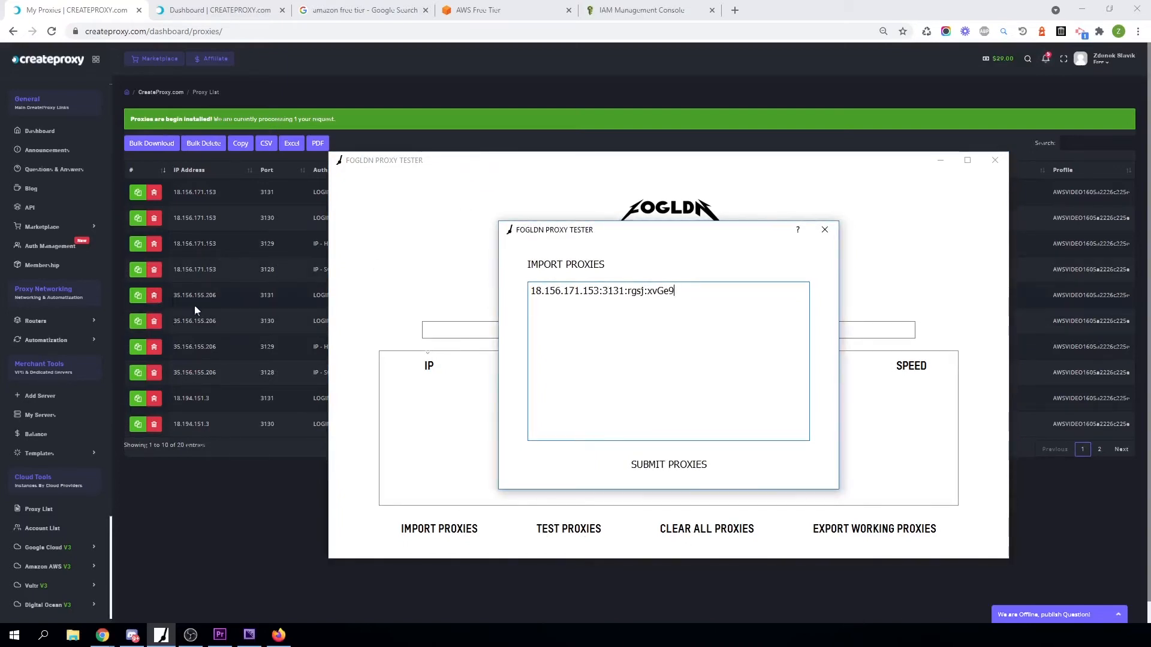
# - Add the second and third proxies, 35.156.155.206 and 18.194.151.3, to the import list
pyautogui.click(133, 301)
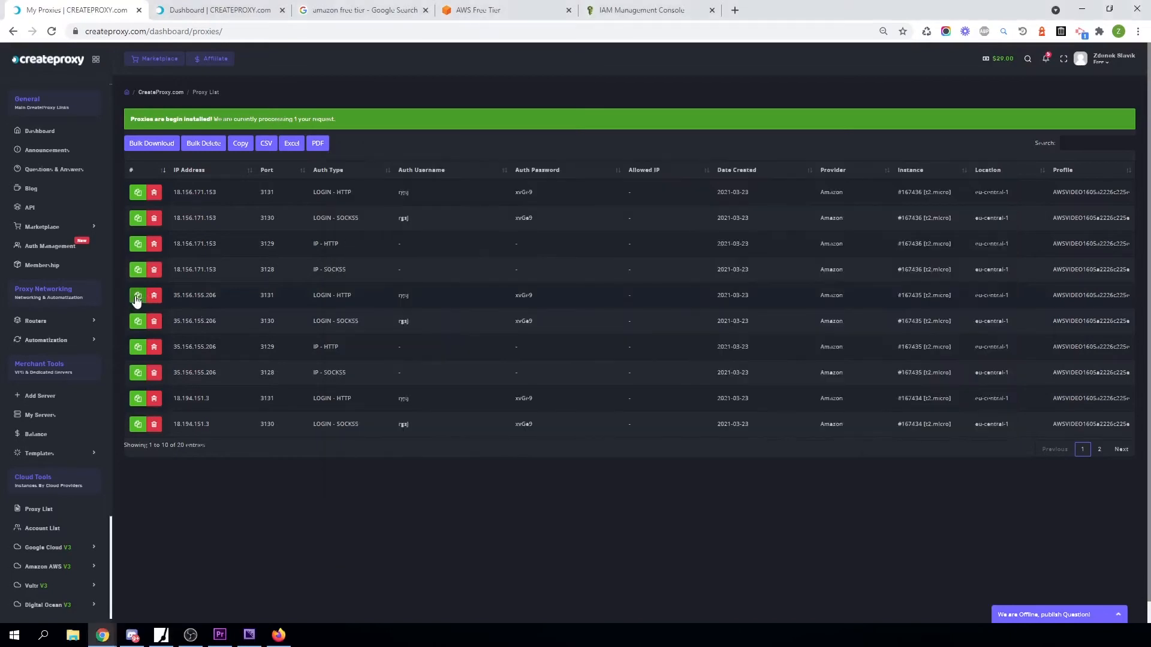
pyautogui.click(169, 638)
pyautogui.hotkey('ctrl', 'v')
pyautogui.press('Return')
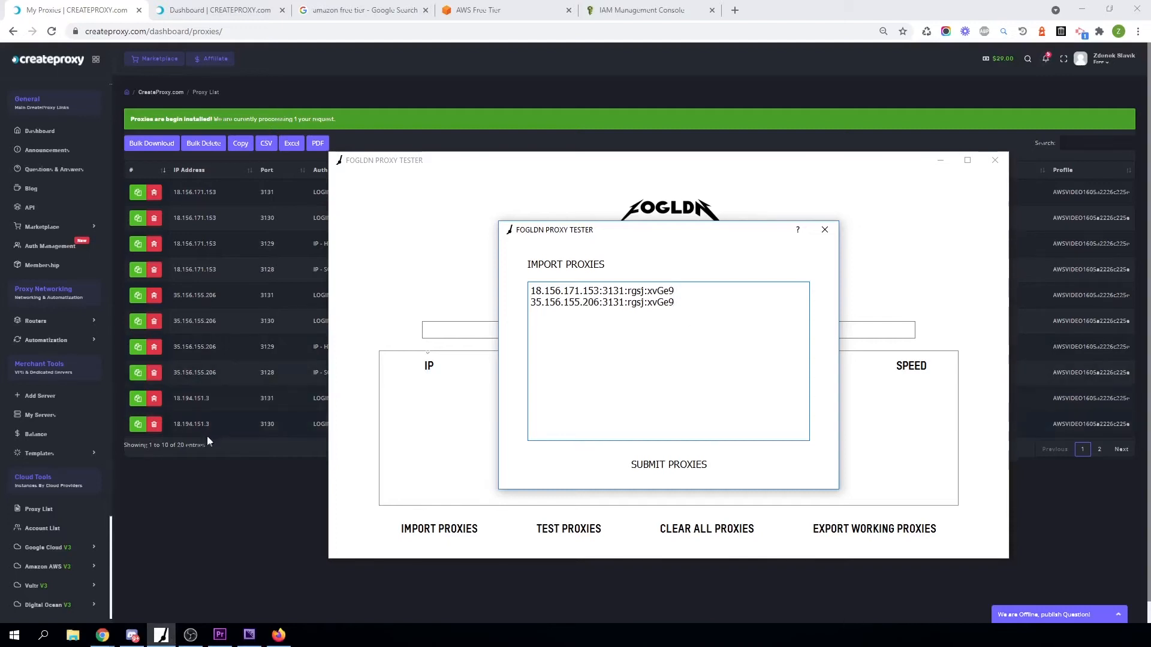
pyautogui.click(137, 398)
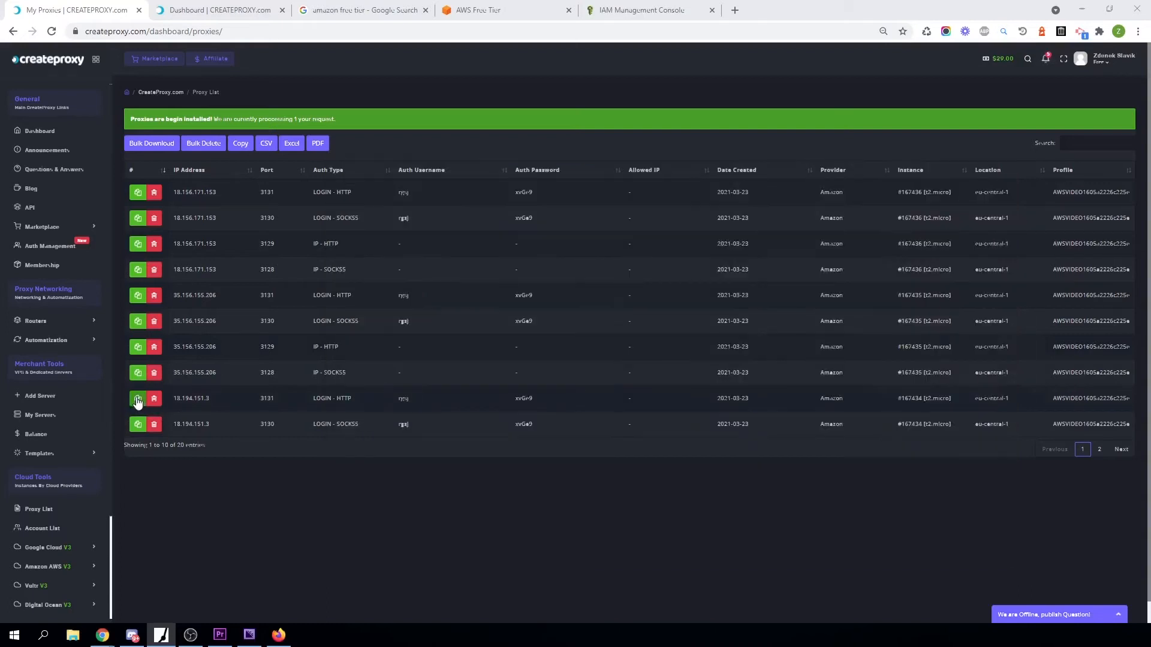
pyautogui.click(161, 635)
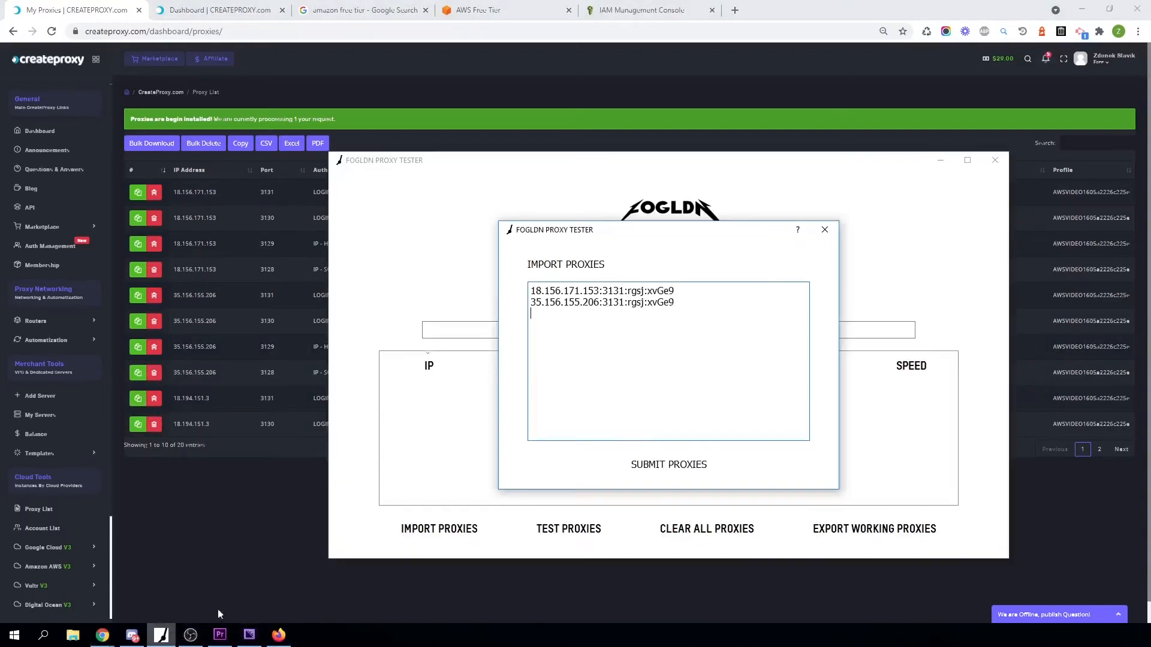
pyautogui.hotkey('ctrl', 'v')
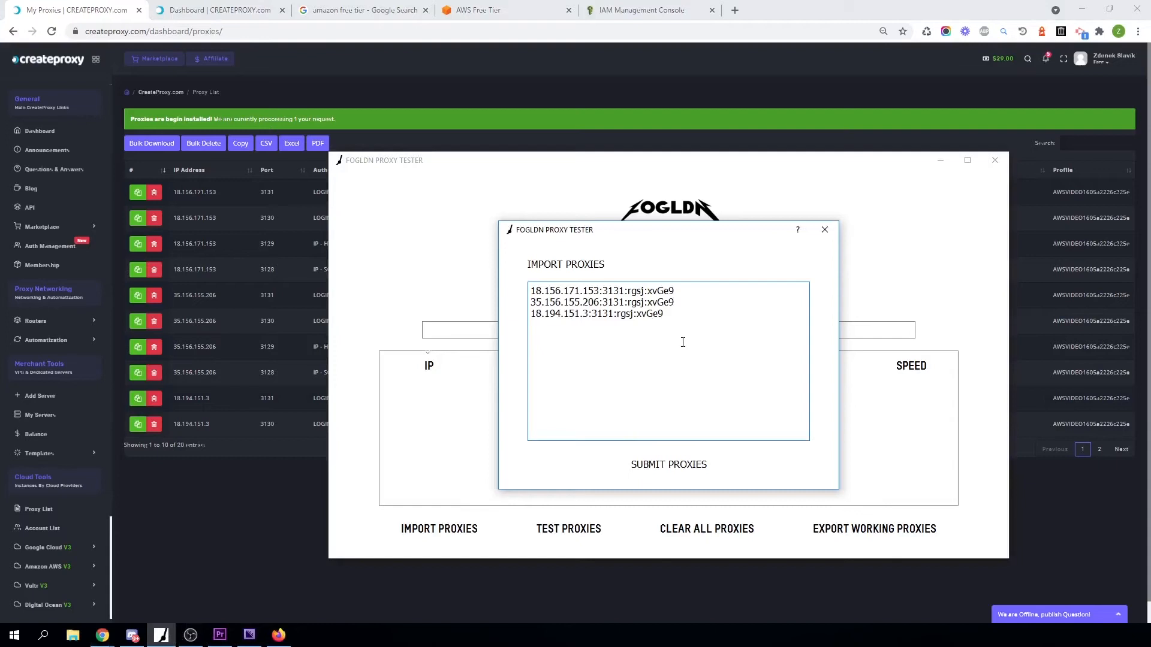
# - Add 3.127.147.227 and 18.196.113.55 from the list's second page and load all five proxies
pyautogui.click(178, 517)
pyautogui.click(1098, 450)
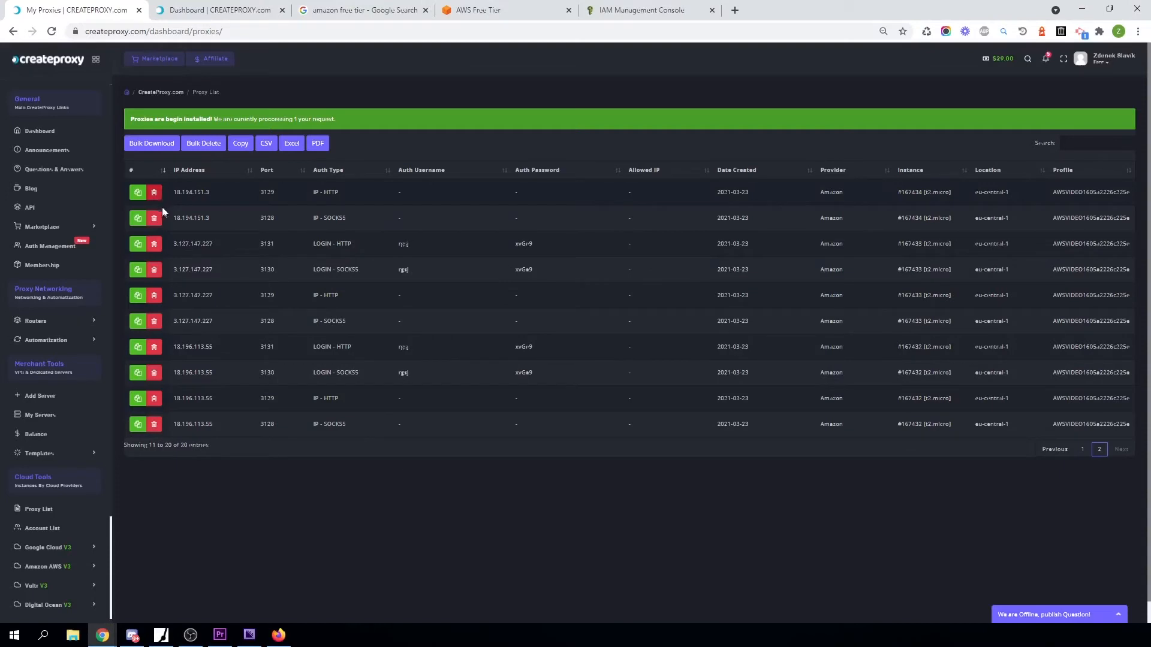
pyautogui.click(161, 635)
pyautogui.hotkey('ctrl', 'v')
pyautogui.press('Return')
pyautogui.click(136, 347)
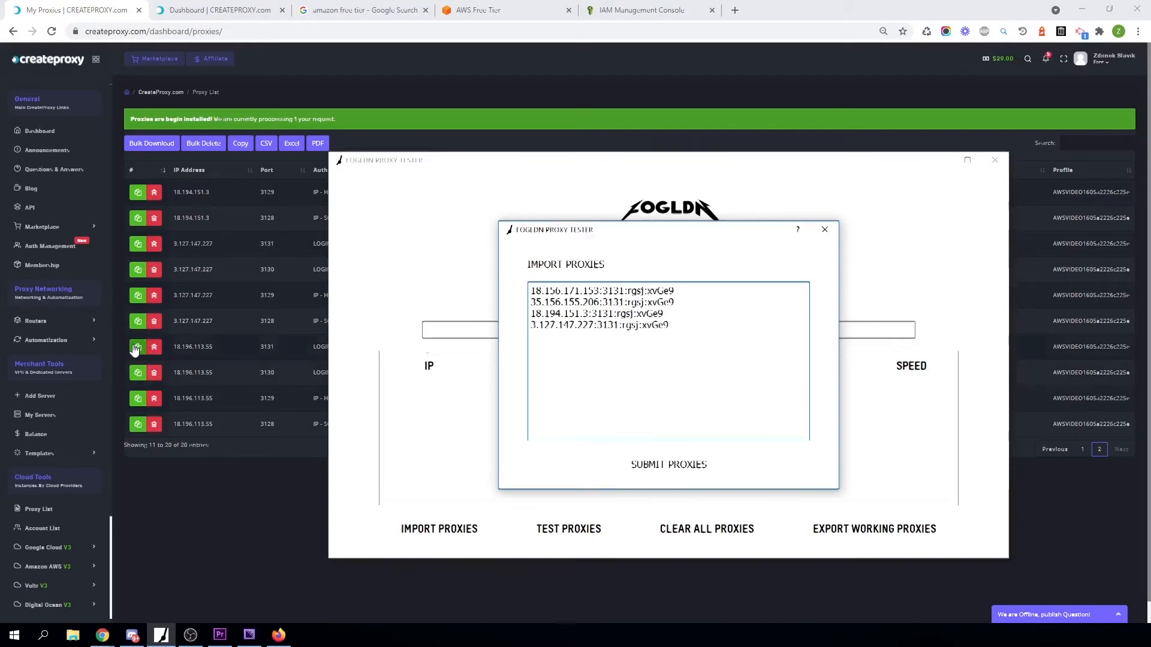
pyautogui.click(160, 635)
pyautogui.hotkey('ctrl', 'v')
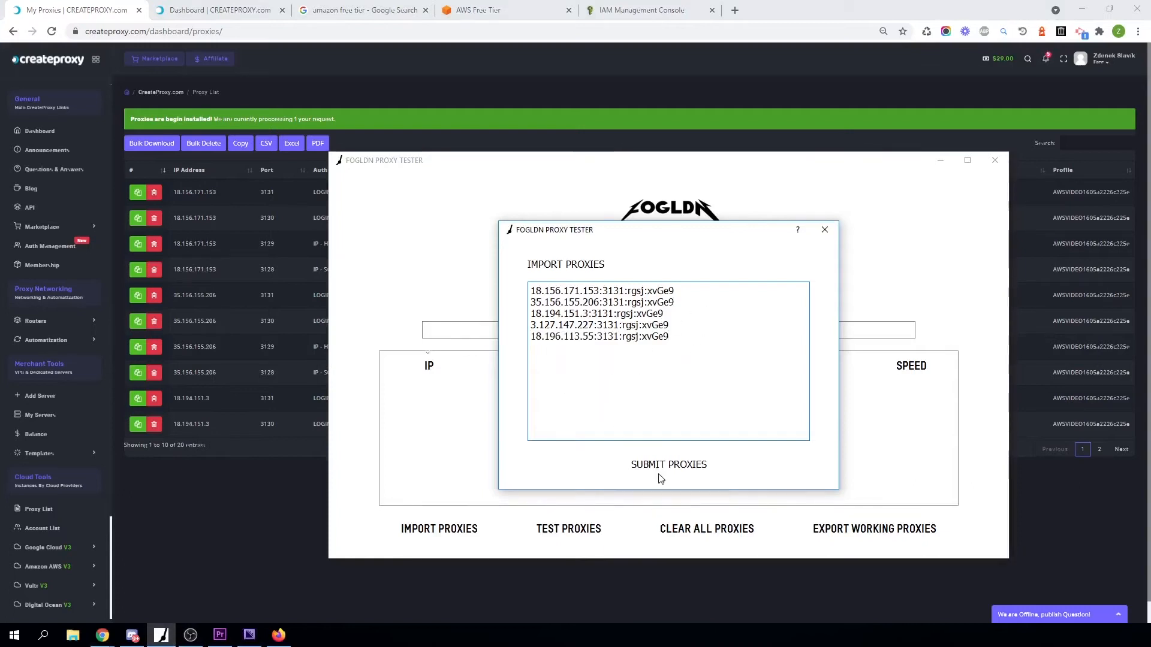
pyautogui.click(677, 466)
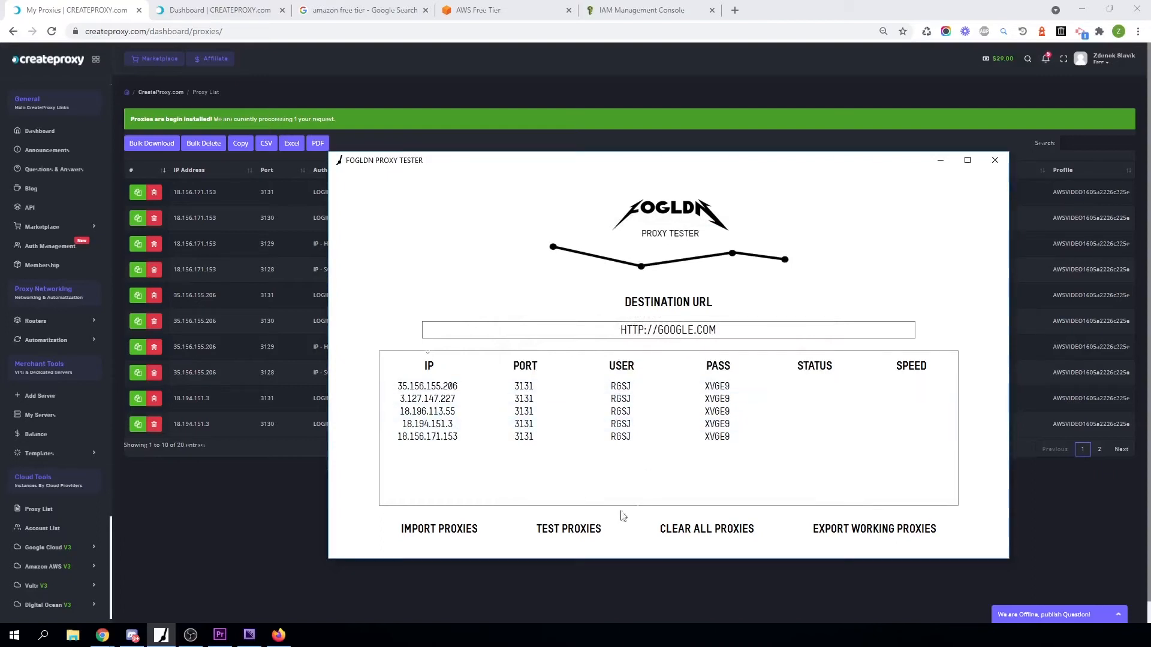
# - Test all five proxies against google.com until they show OK, then return to the CreateProxy list
pyautogui.click(556, 528)
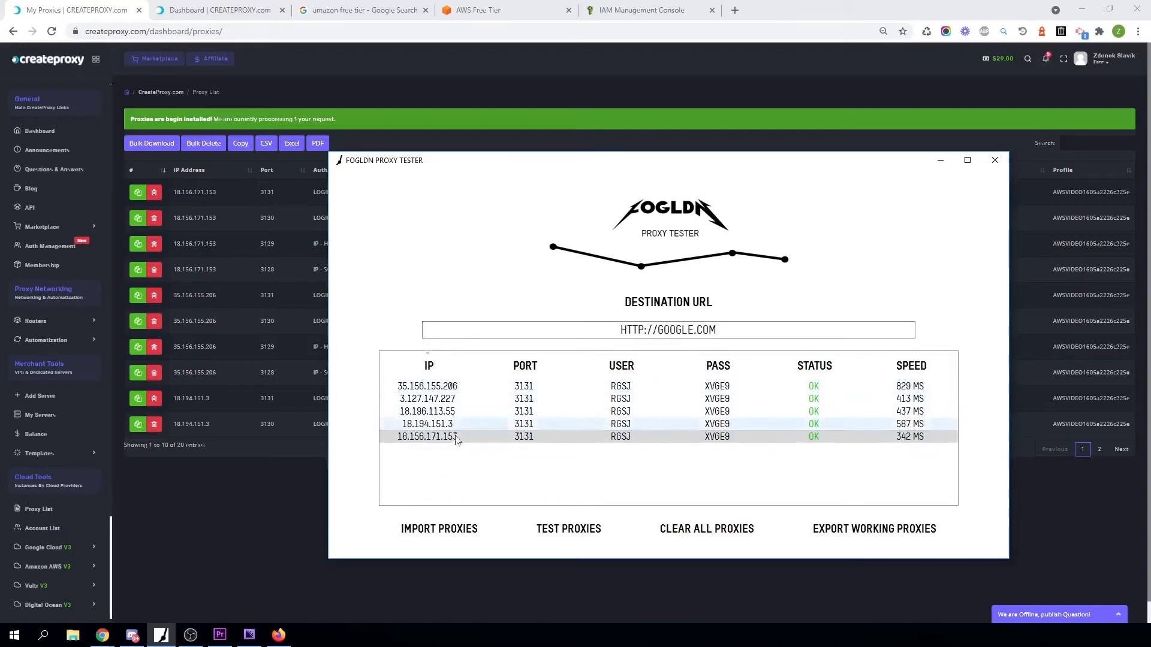
pyautogui.click(554, 532)
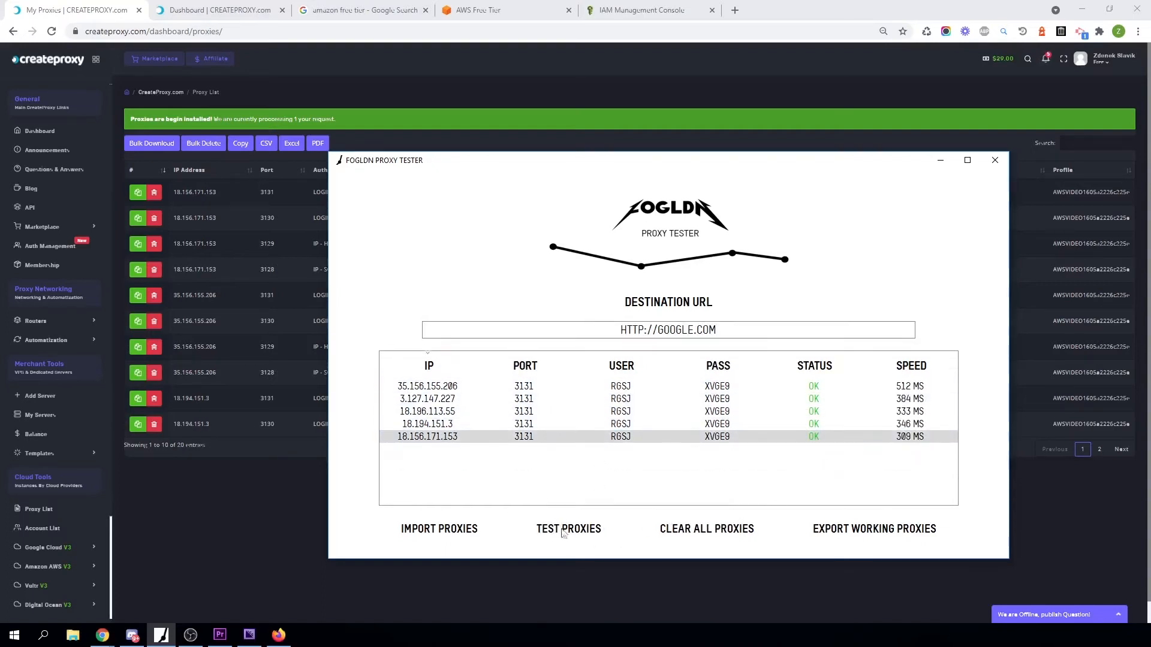
pyautogui.click(225, 511)
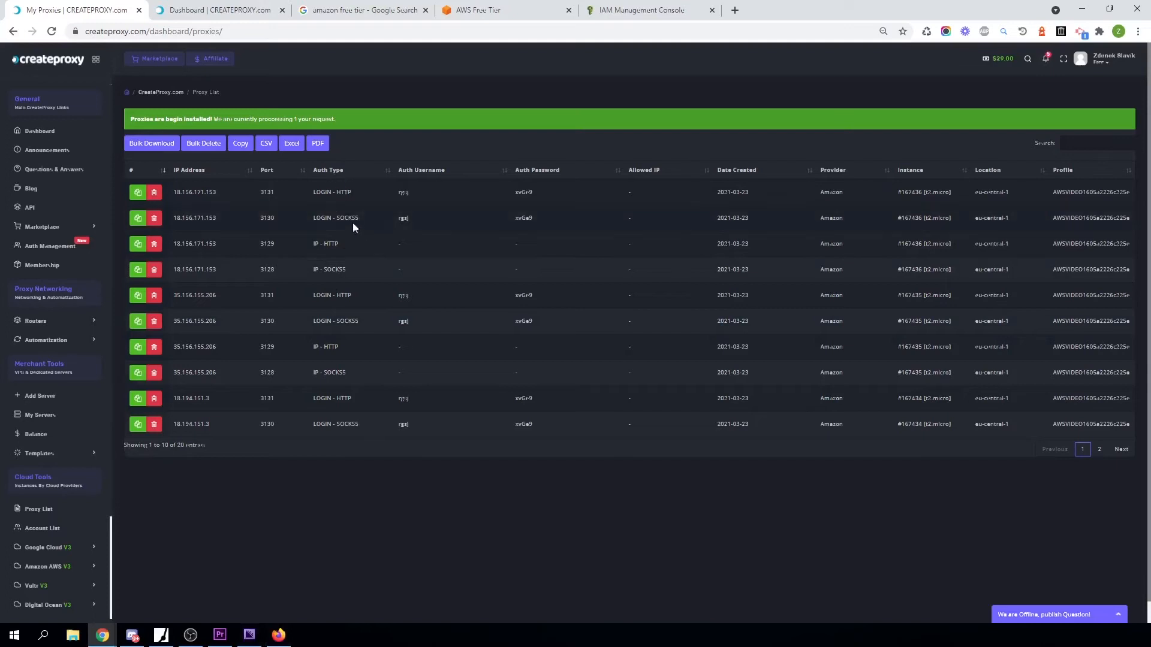
# - Copy the 18.156.171.153 SOCKS5 proxy details, delete FoxyProxy's old SOCKS5 entry, and start a new proxy
pyautogui.click(137, 220)
pyautogui.click(278, 636)
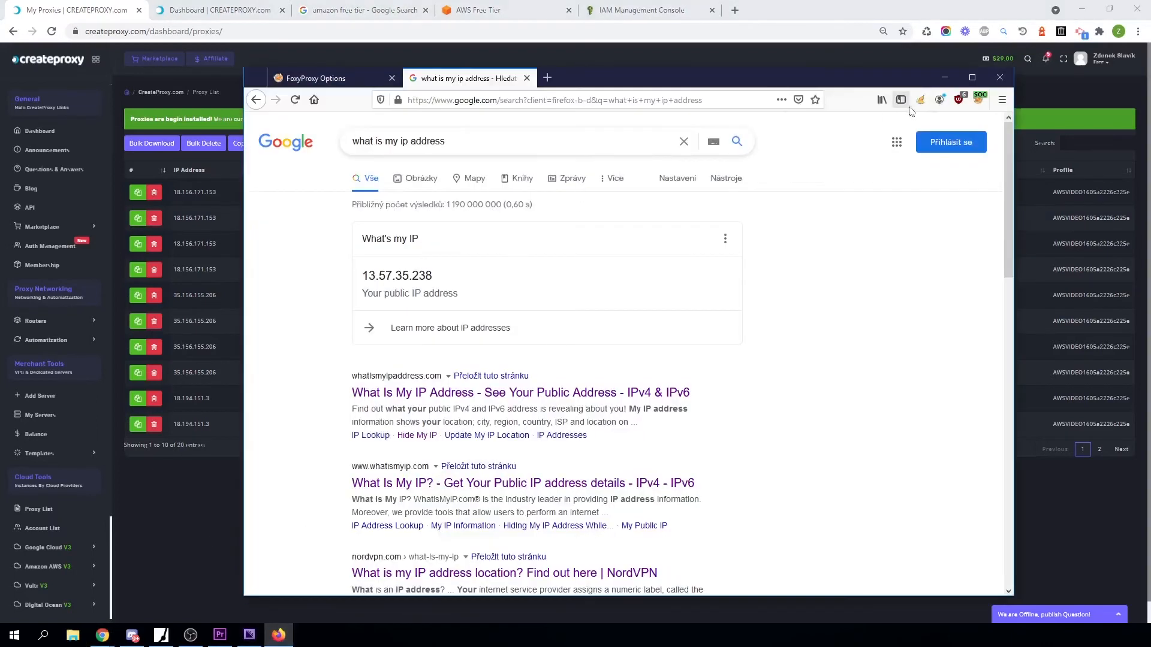
pyautogui.click(982, 99)
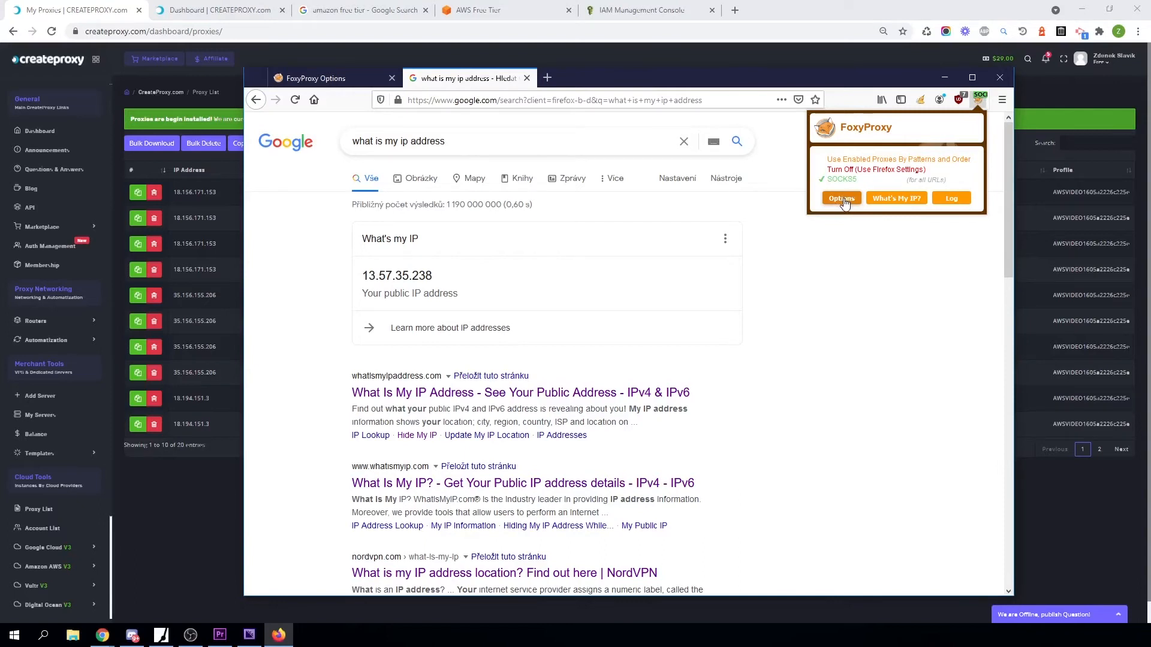
pyautogui.click(842, 199)
pyautogui.click(949, 233)
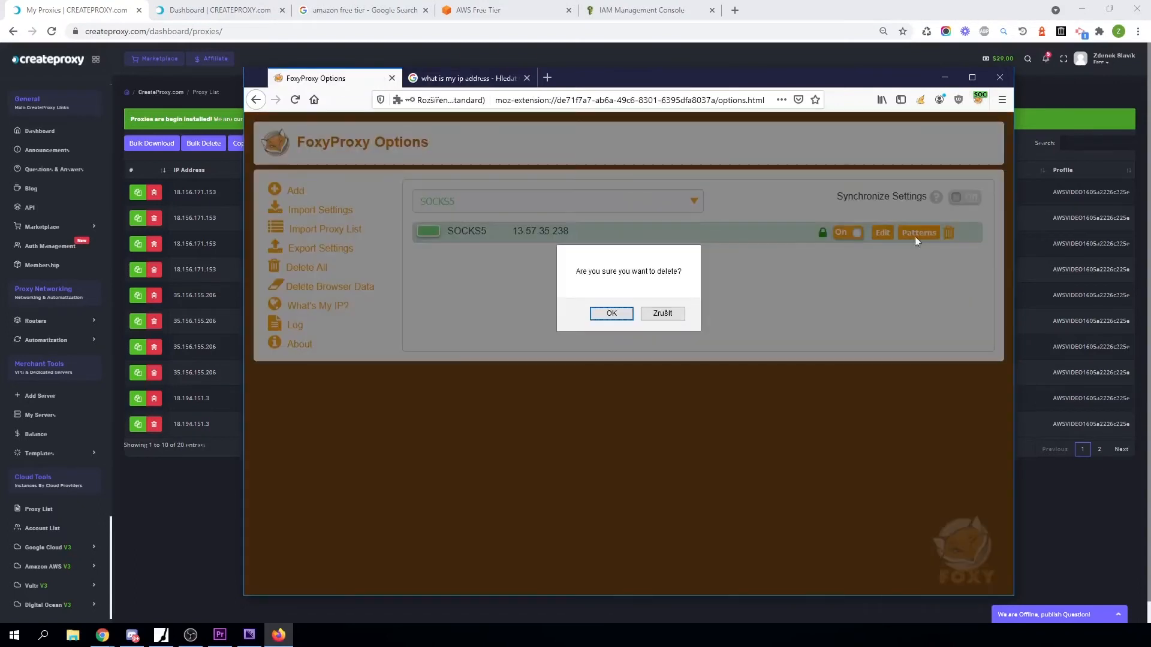
pyautogui.click(610, 313)
pyautogui.click(293, 191)
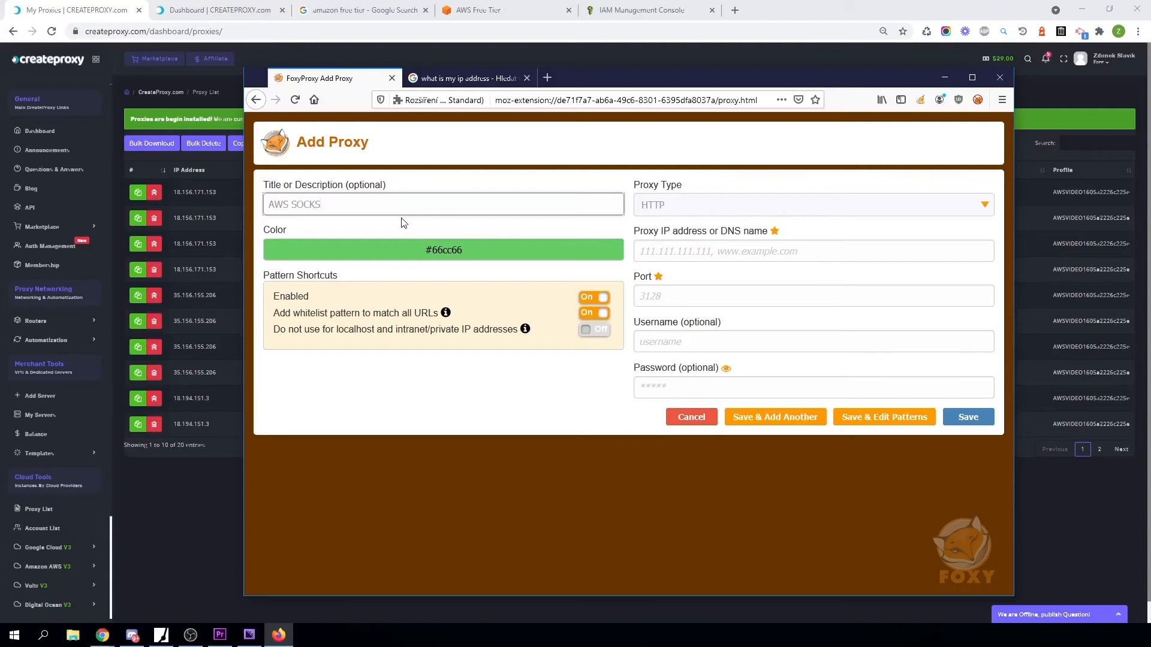
# - Split the pasted string into address 18.156.171.153, port 3130, and the login username and password
pyautogui.click(707, 247)
pyautogui.hotkey('ctrl', 'v')
pyautogui.doubleClick(769, 251)
pyautogui.click(701, 390)
pyautogui.hotkey('ctrl', 'v')
pyautogui.doubleClick(741, 251)
pyautogui.click(680, 340)
pyautogui.hotkey('ctrl', 'v')
pyautogui.doubleClick(727, 251)
pyautogui.click(689, 292)
pyautogui.hotkey('ctrl', 'v')
pyautogui.moveTo(806, 251); pyautogui.dragTo(711, 254)
pyautogui.press('BackSpace')
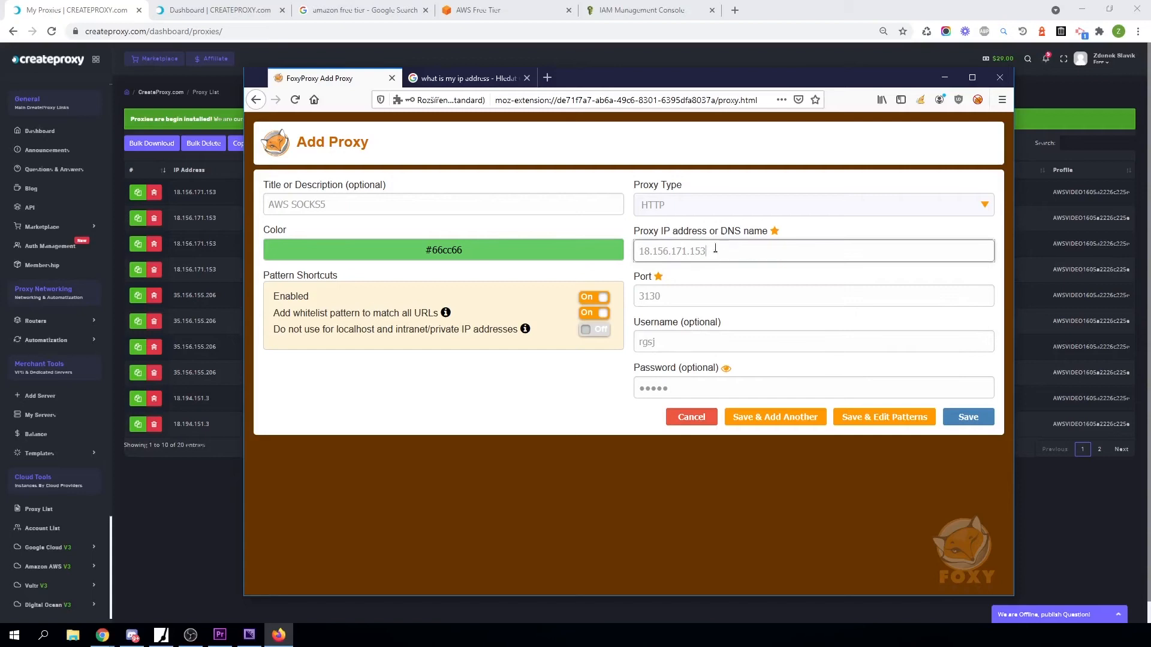
# - Set the proxy type to SOCKS5 and save the AWS SOCKS5 proxy
pyautogui.click(703, 210)
pyautogui.click(672, 277)
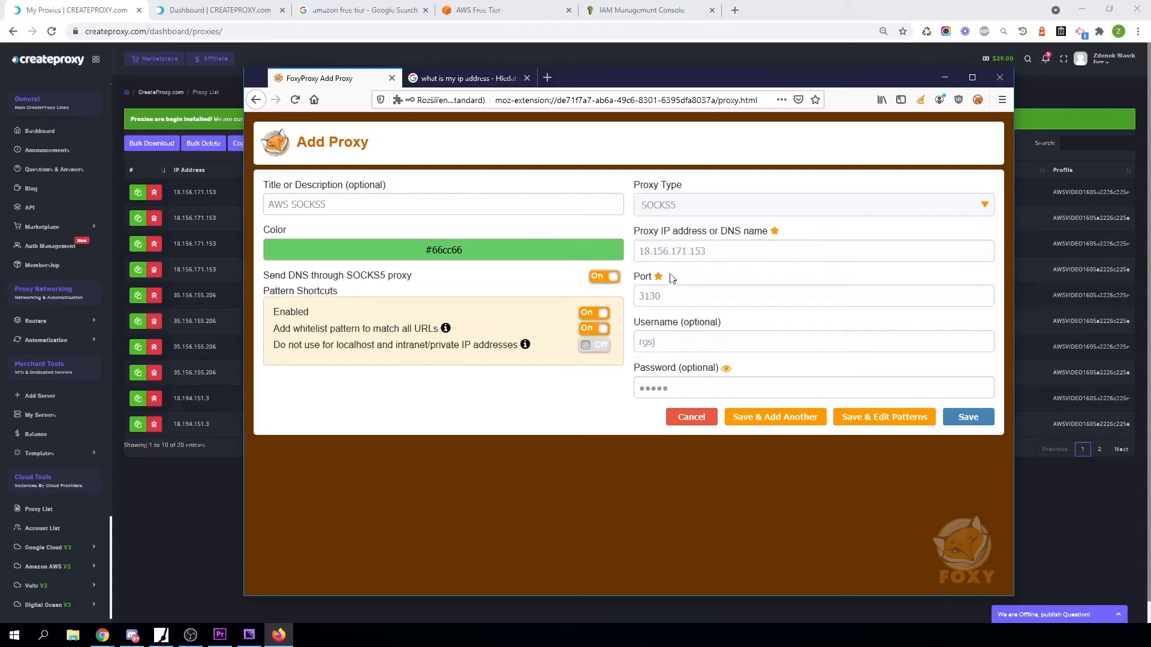
pyautogui.click(962, 418)
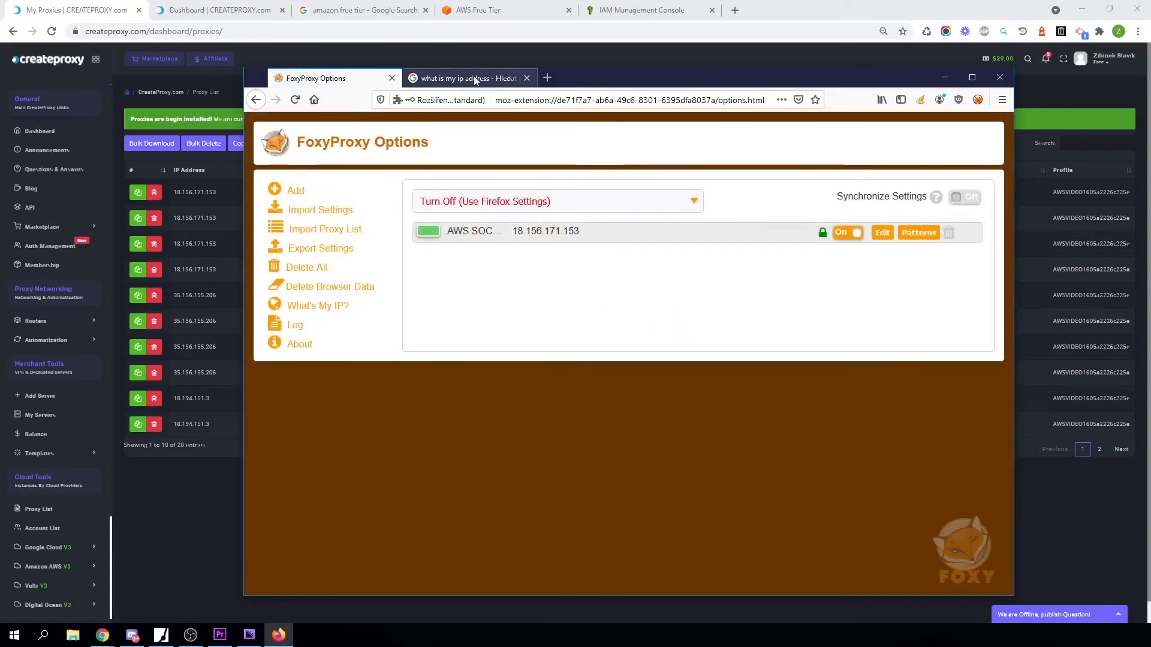
# - Enable the AWS SOCKS5 proxy for all URLs and reload the what-is-my-IP search
pyautogui.click(978, 100)
pyautogui.click(851, 179)
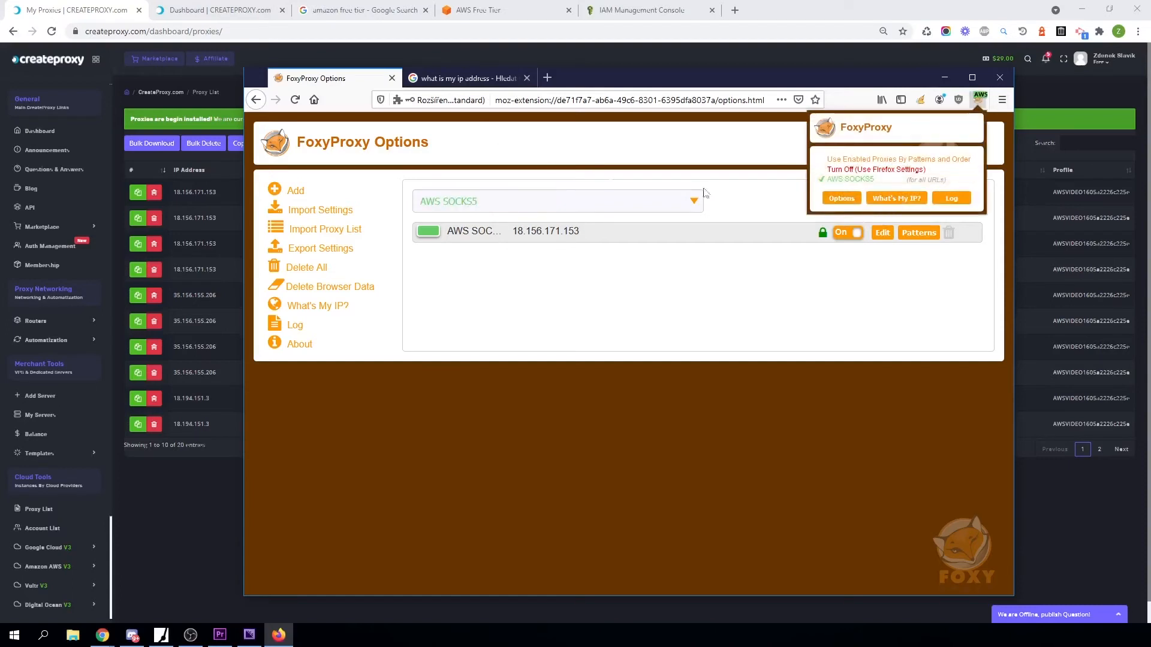
pyautogui.click(452, 84)
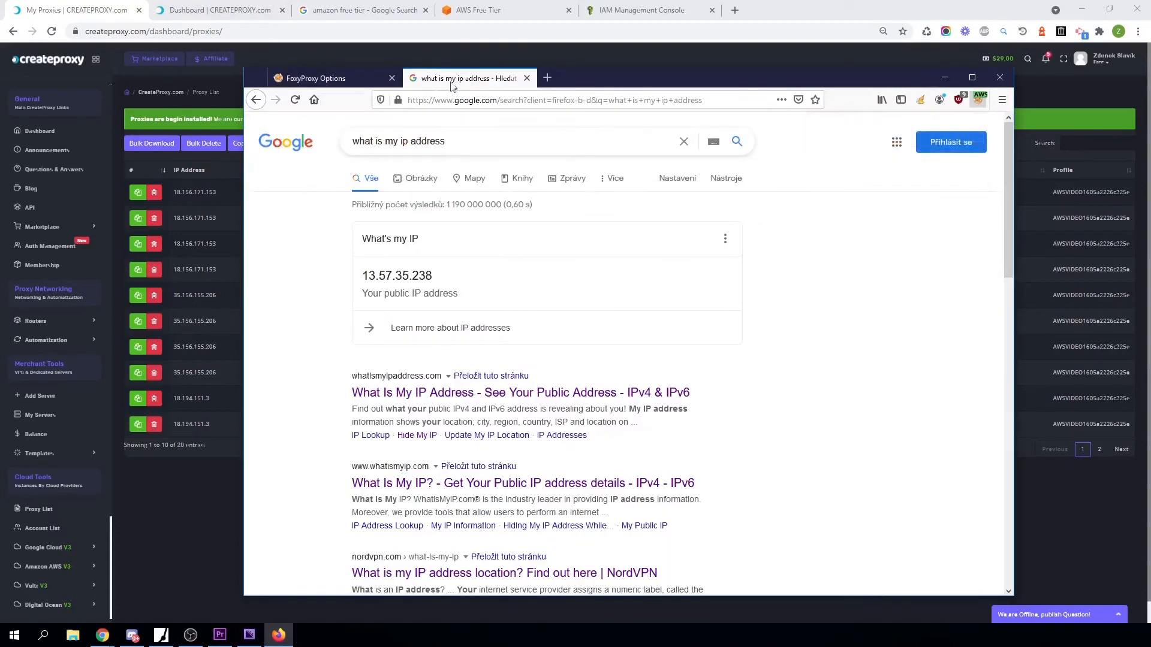
pyautogui.click(294, 100)
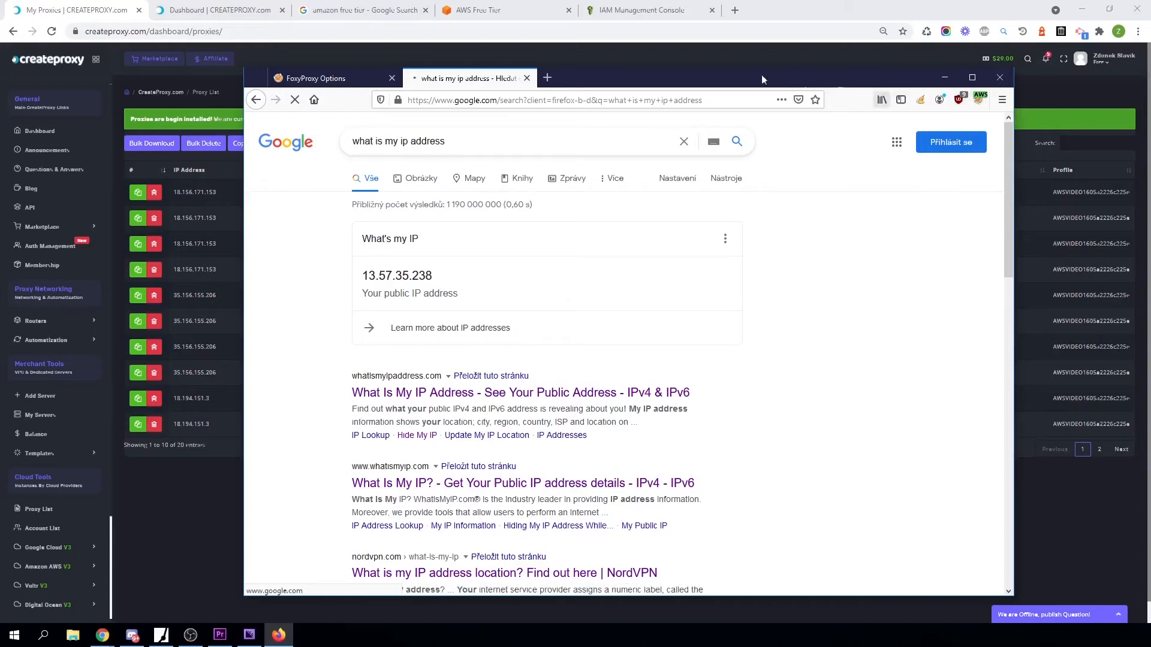
# - Open the AWS SOCKS5 proxy settings and reveal its password to compare against the proxy table
pyautogui.moveTo(608, 81); pyautogui.dragTo(729, 71)
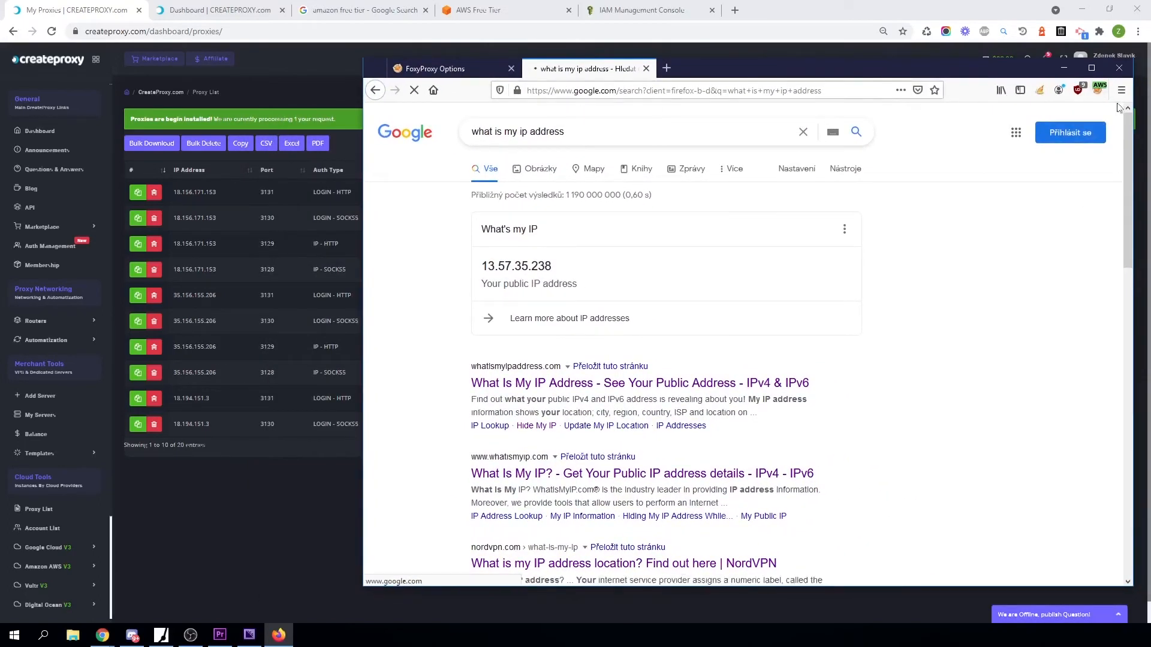
pyautogui.click(1099, 89)
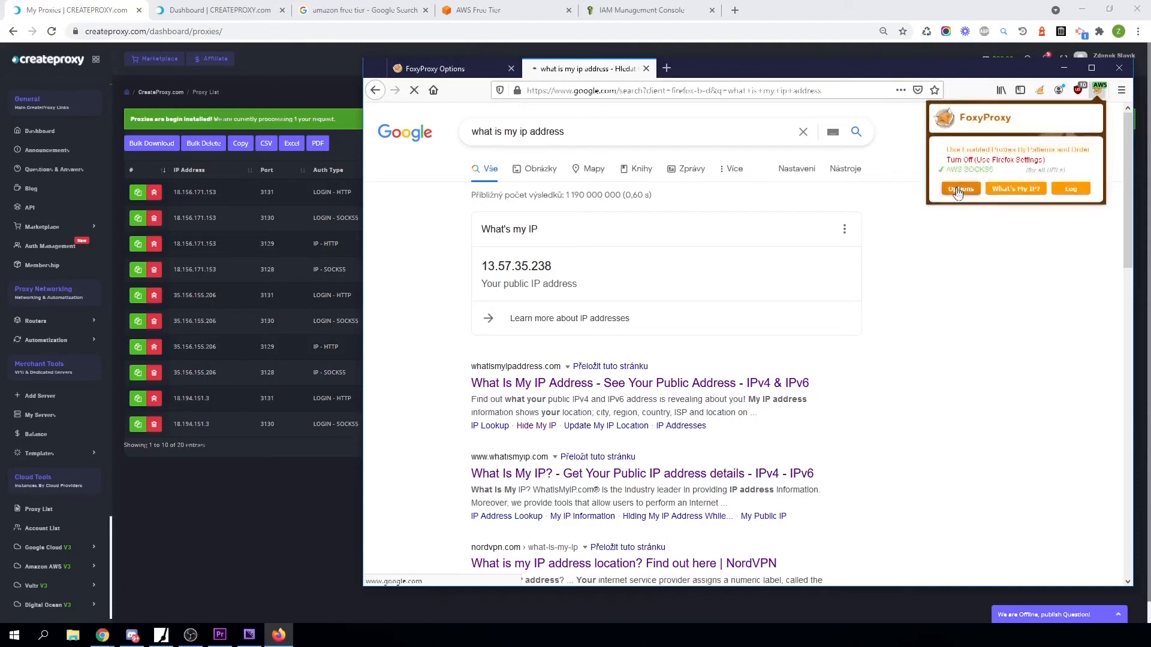
pyautogui.click(959, 189)
pyautogui.click(954, 232)
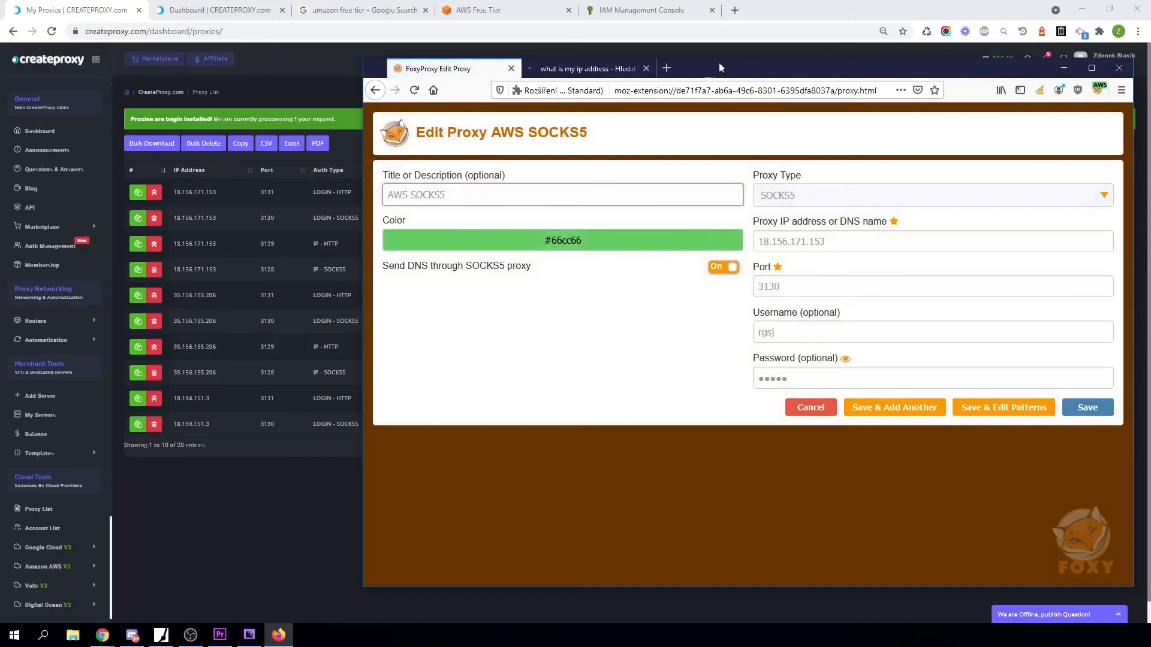
pyautogui.moveTo(686, 63); pyautogui.dragTo(709, 58)
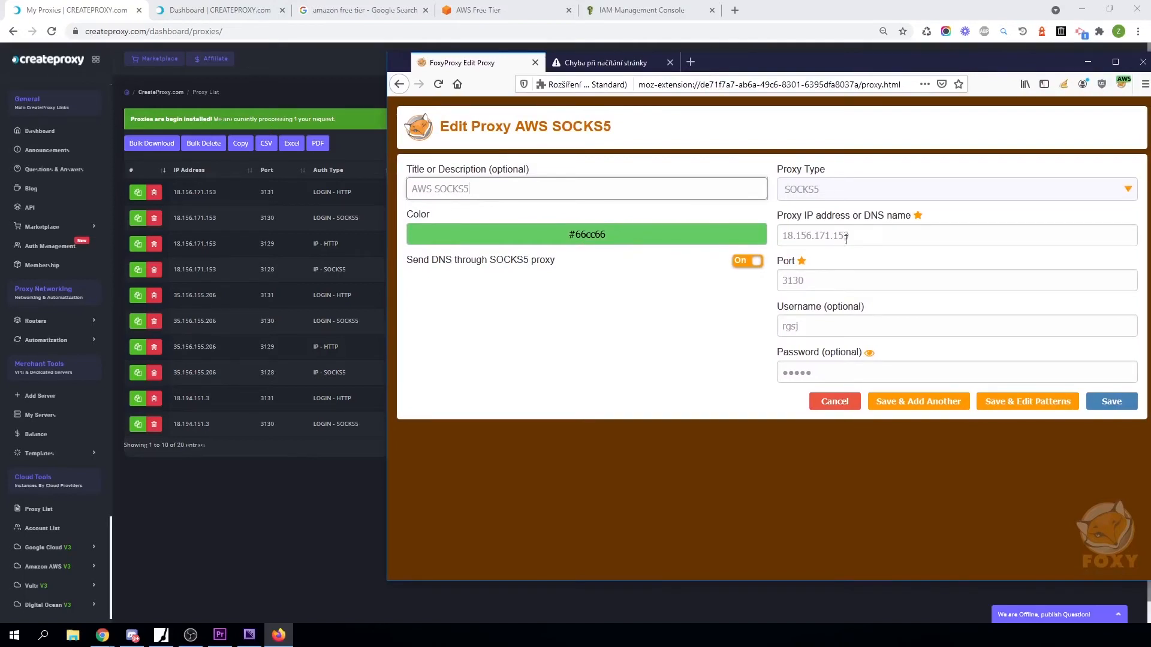
pyautogui.click(868, 357)
pyautogui.moveTo(809, 70); pyautogui.dragTo(674, 249)
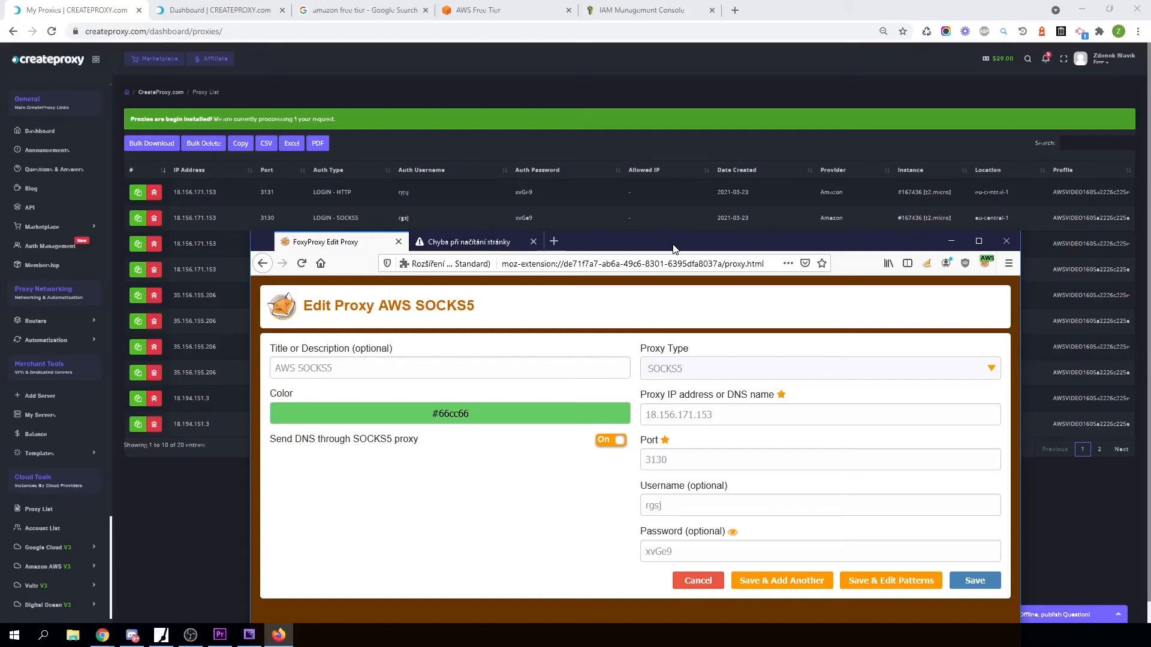
pyautogui.moveTo(674, 249); pyautogui.dragTo(699, 179)
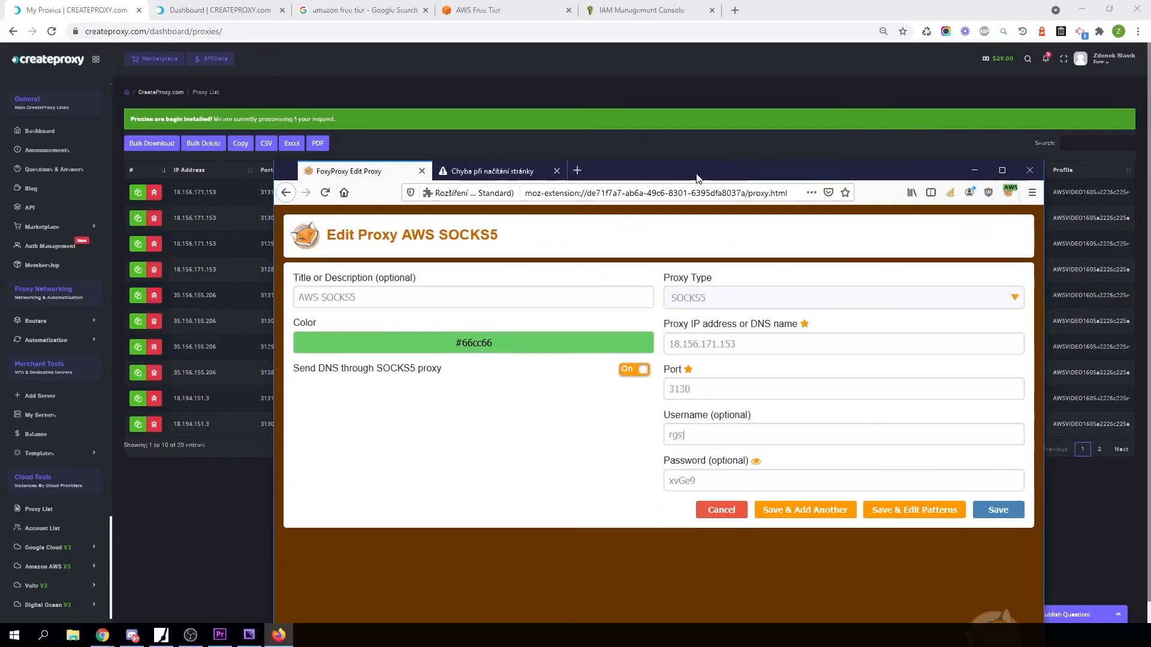
pyautogui.doubleClick(691, 176)
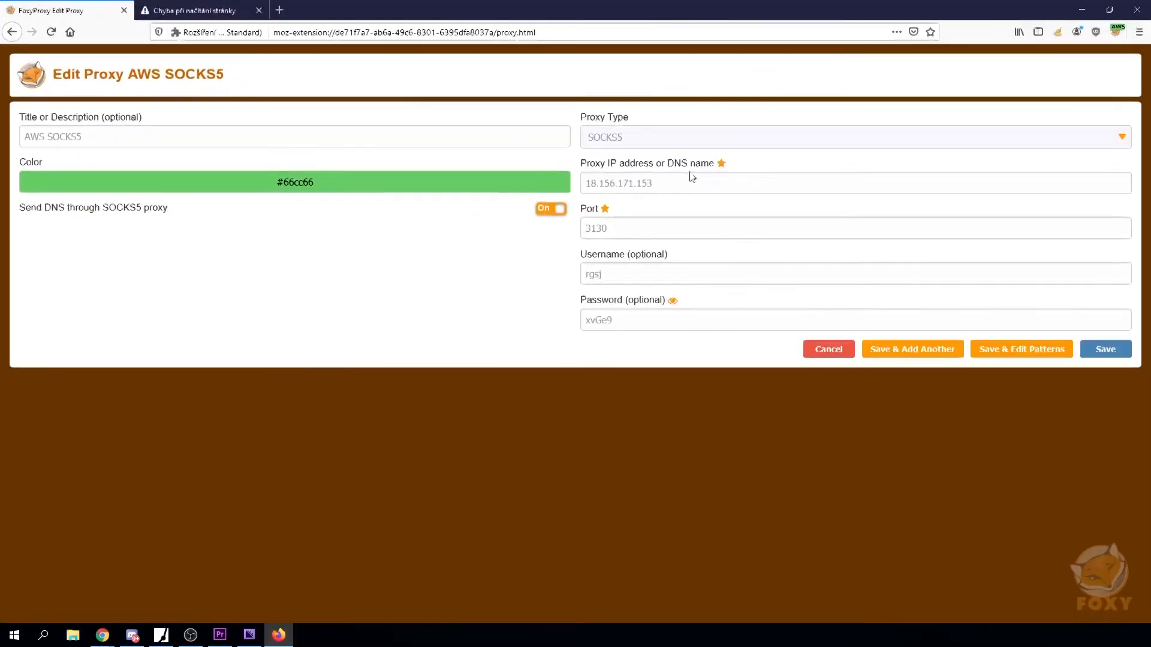
# - Retry the IP search and confirm on whatismyipaddress.com that the IP is 18.156.171.153 in Germany
pyautogui.click(234, 10)
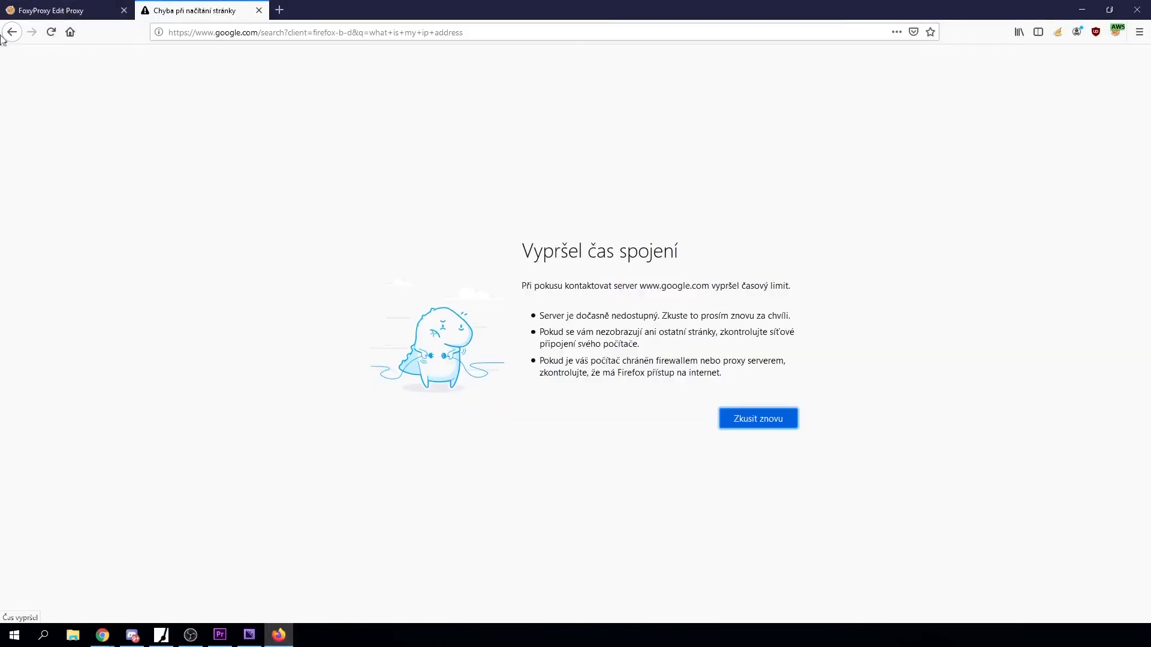
pyautogui.click(51, 35)
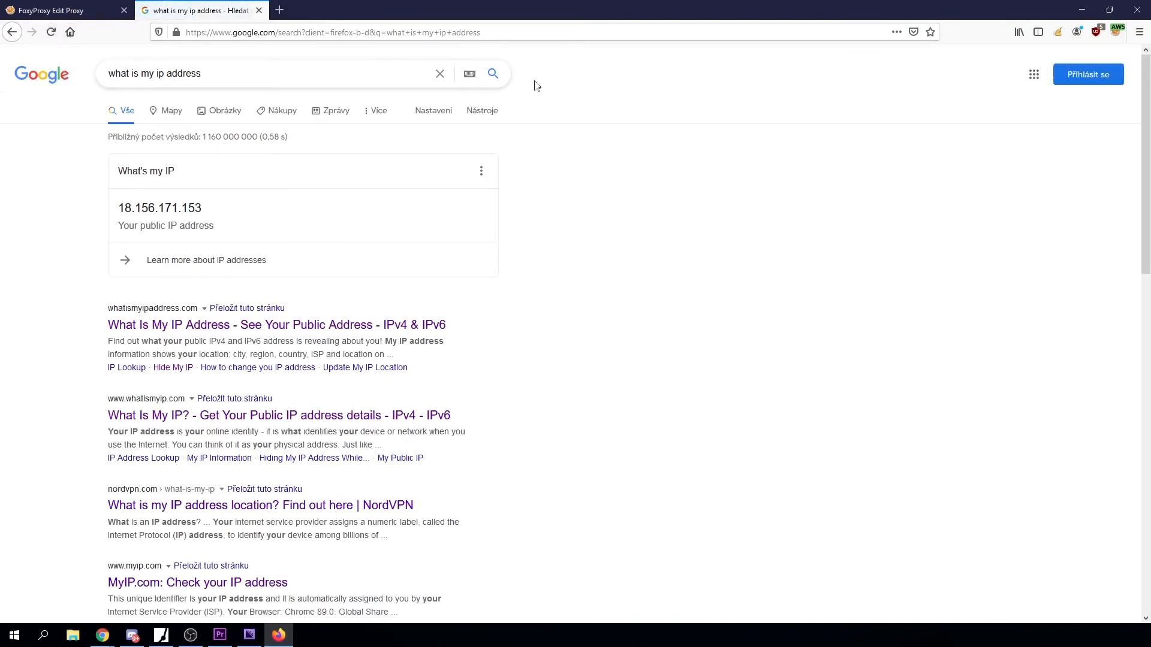
pyautogui.click(359, 326)
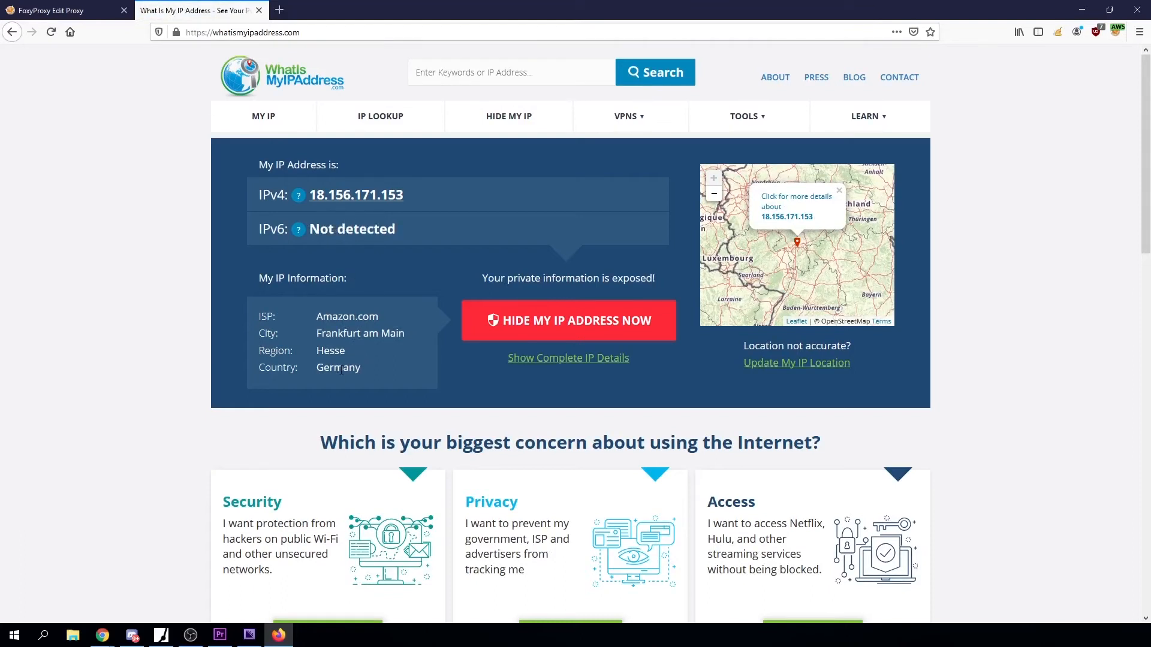
pyautogui.doubleClick(341, 370)
pyautogui.click(68, 8)
# - Minimize Firefox and review Bulk Download with all security levels and proxy types, closing without downloading
pyautogui.click(1082, 9)
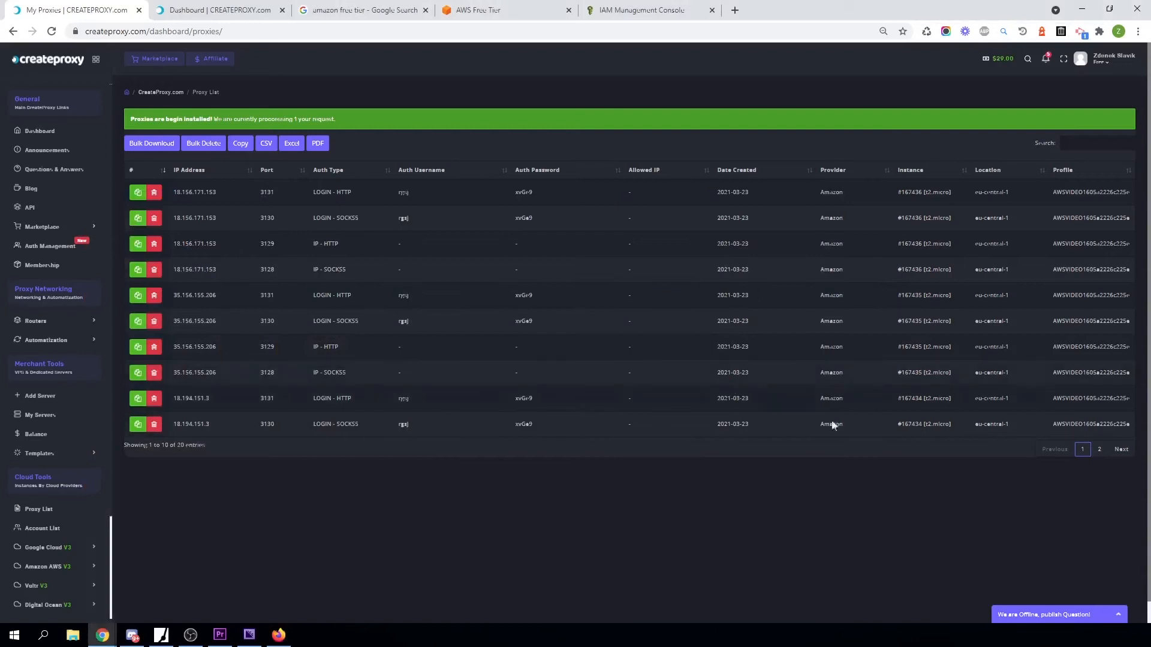
pyautogui.click(150, 146)
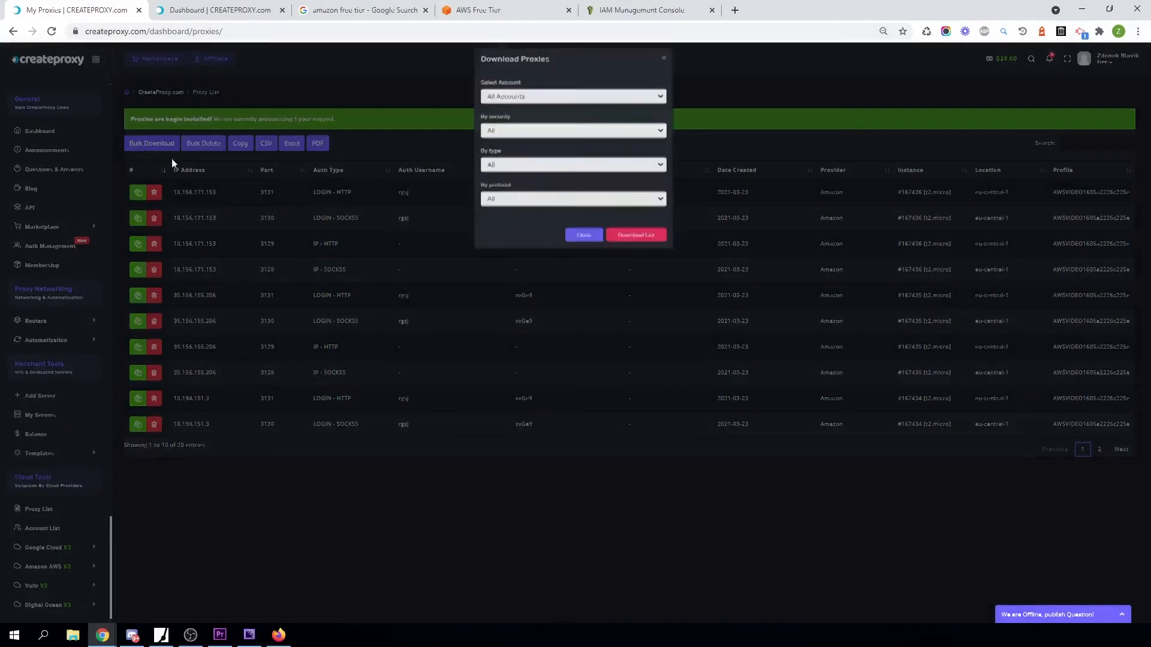
pyautogui.click(514, 137)
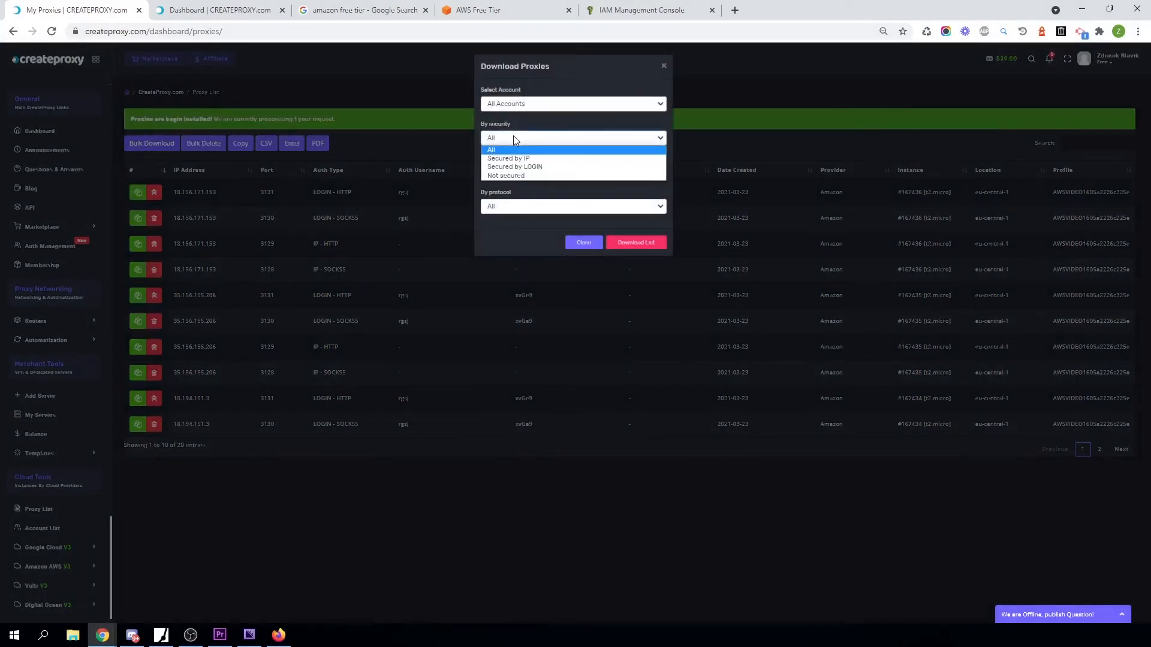
pyautogui.click(544, 197)
pyautogui.click(520, 173)
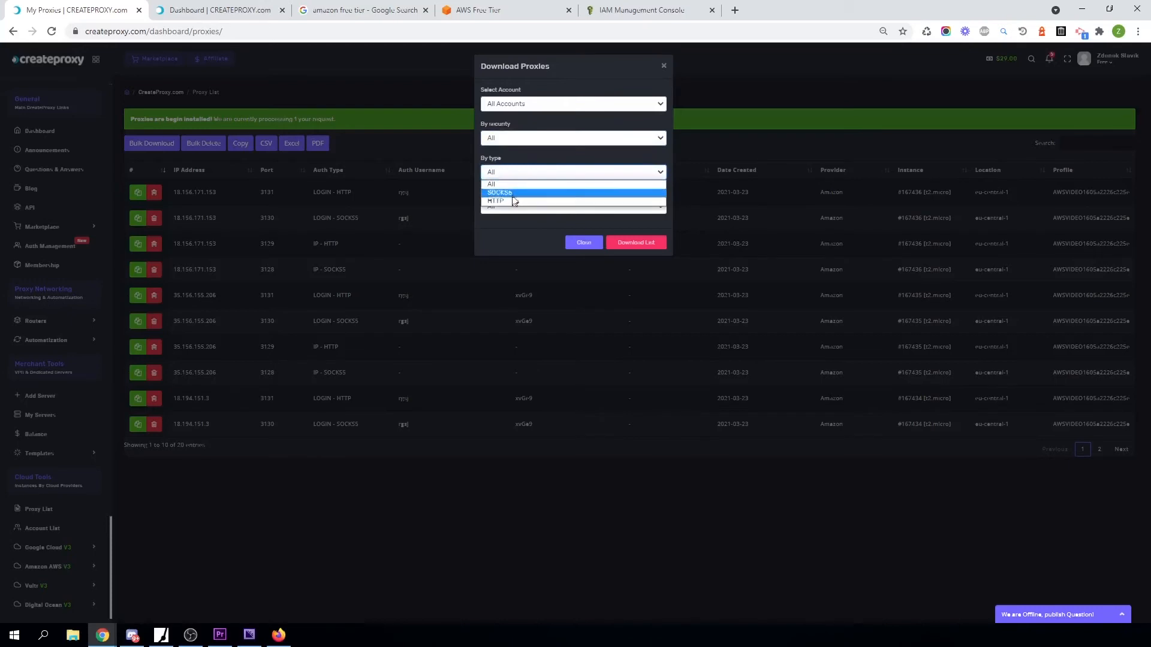
pyautogui.click(511, 227)
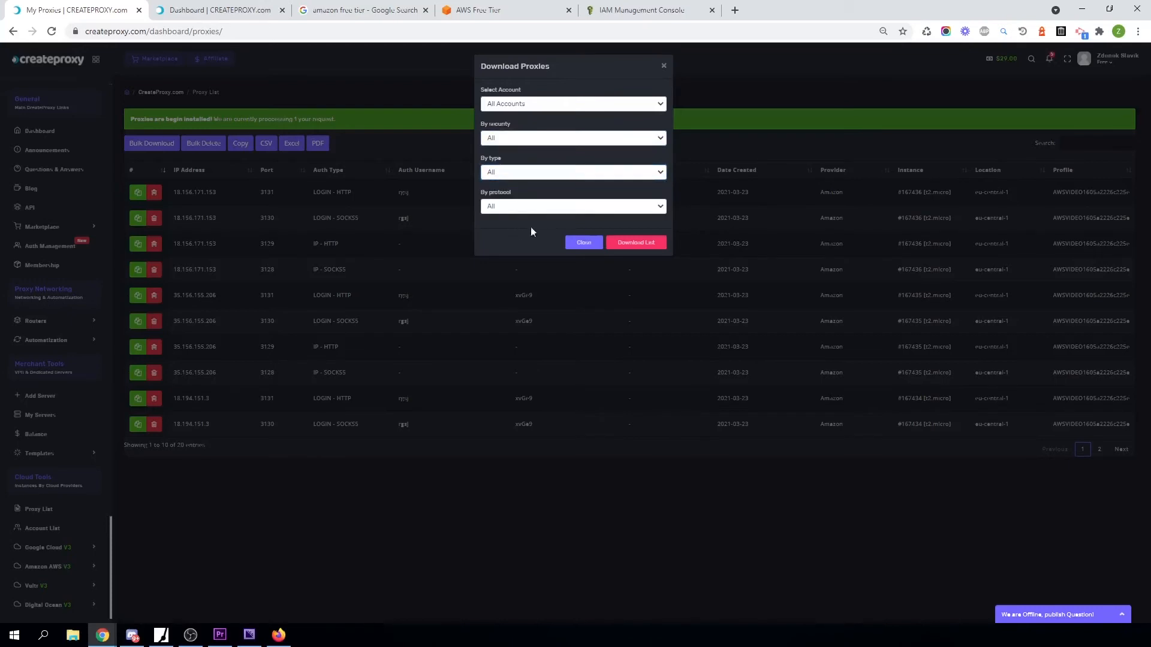
pyautogui.click(663, 66)
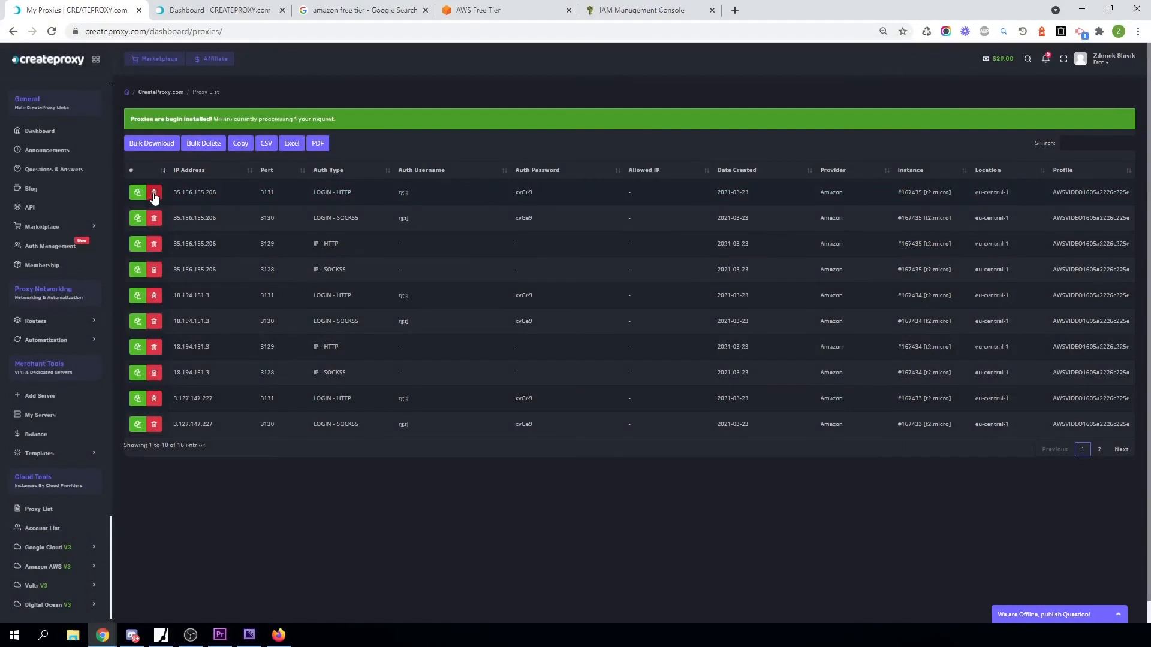
# - Delete the 35.156.155.206 proxy instance and dismiss the removal confirmation
pyautogui.click(154, 194)
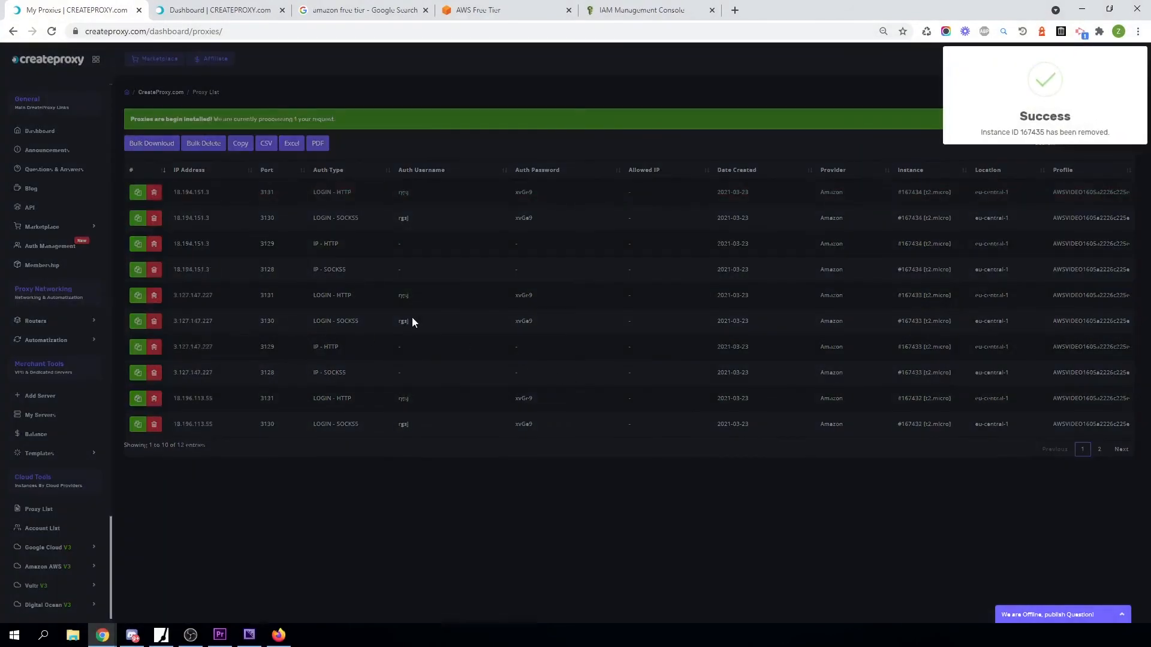
pyautogui.click(551, 557)
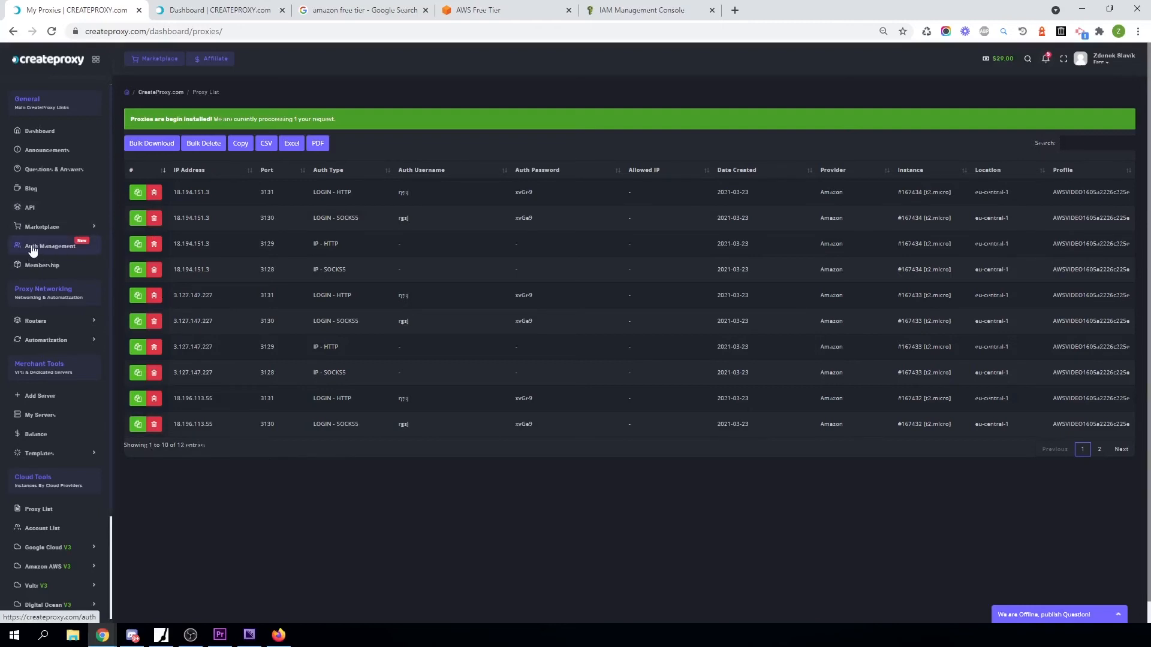
# - Go to Auth Management, select the AWS Credentials category, and start Add Cloud Credentials
pyautogui.click(52, 252)
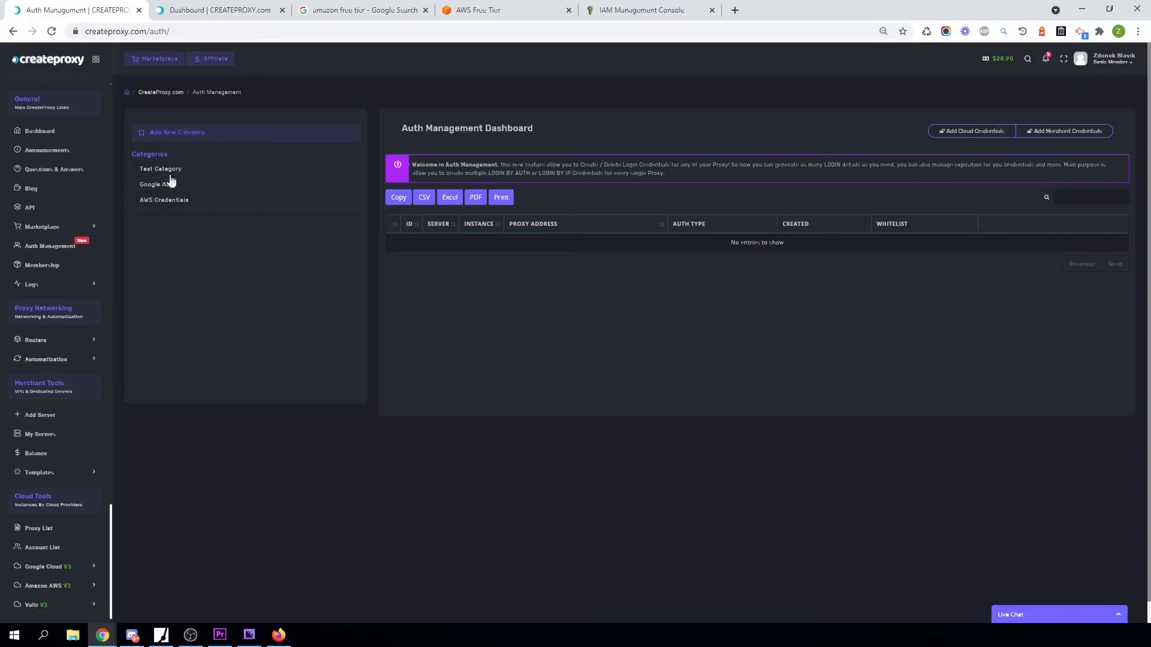
pyautogui.click(163, 202)
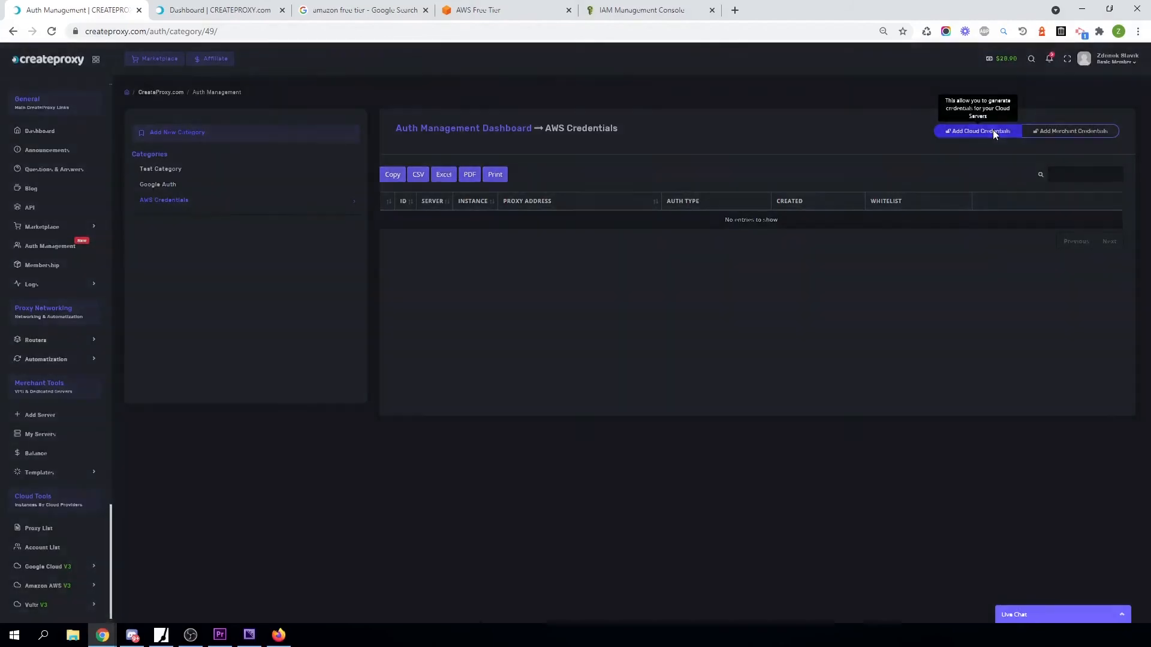
pyautogui.click(992, 131)
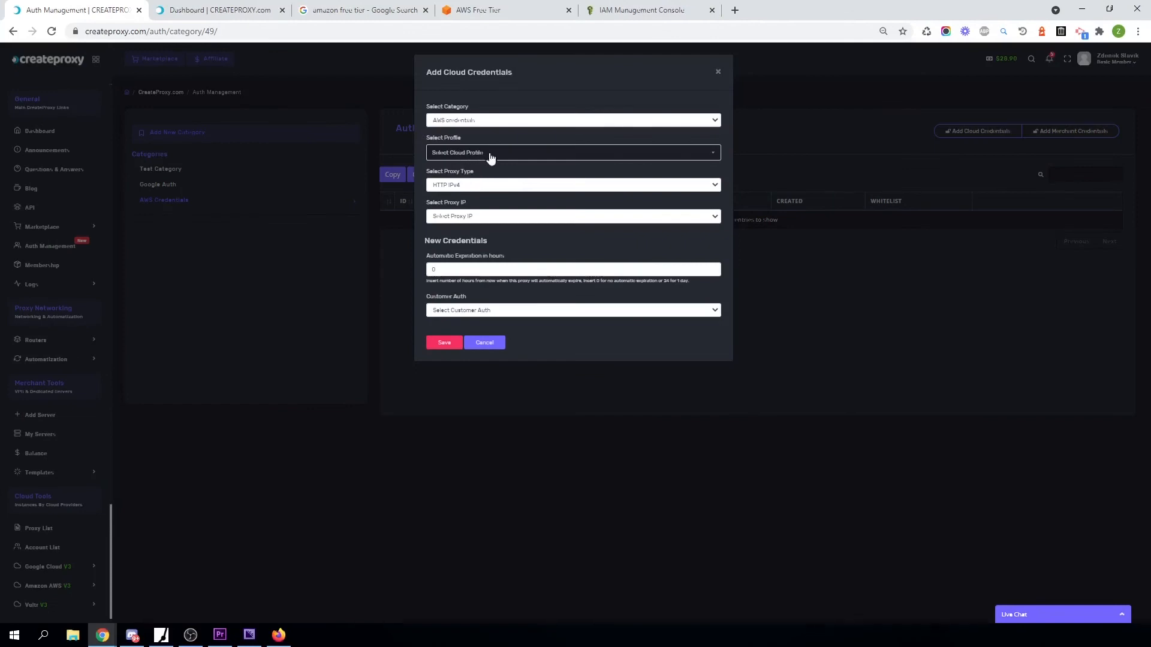
# - Choose the Amazon profile, HTTP IPv4 type and proxy 3.127.147.227:3138, then select the expiration hours to change to 24
pyautogui.click(510, 153)
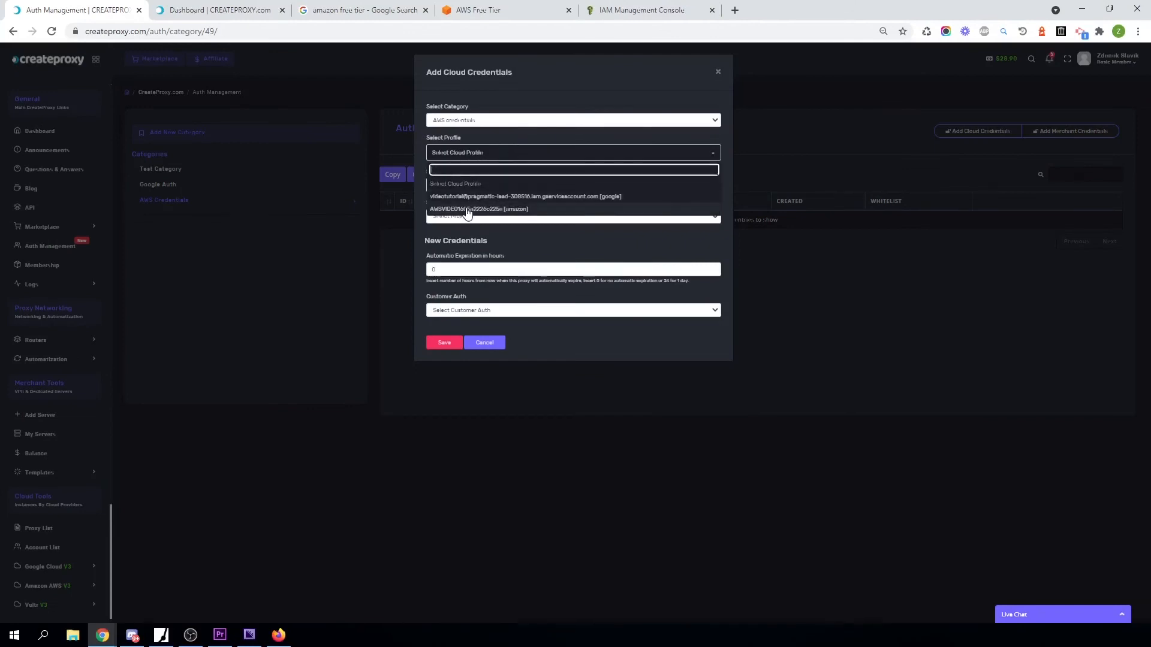
pyautogui.click(466, 210)
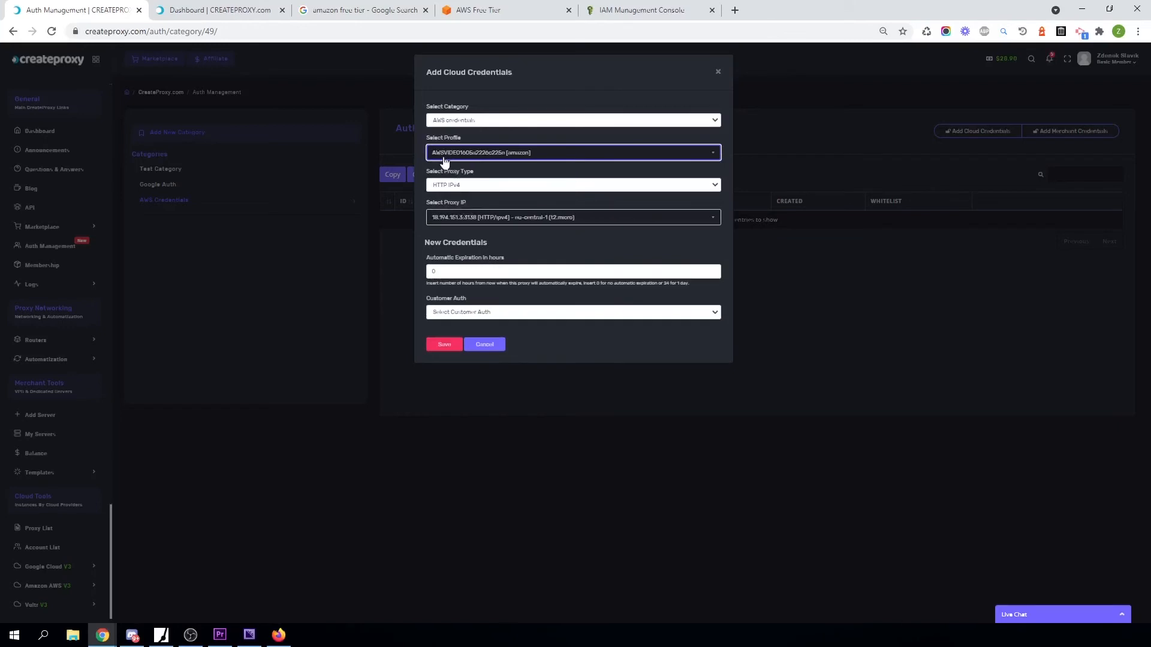
pyautogui.click(459, 185)
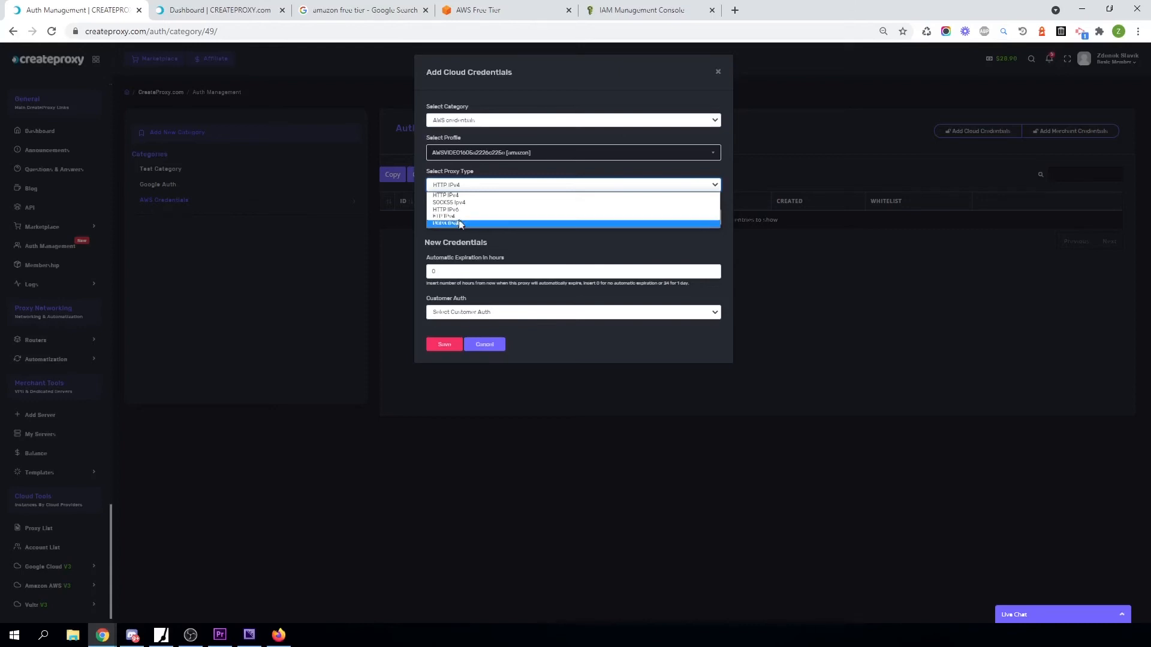
pyautogui.click(460, 196)
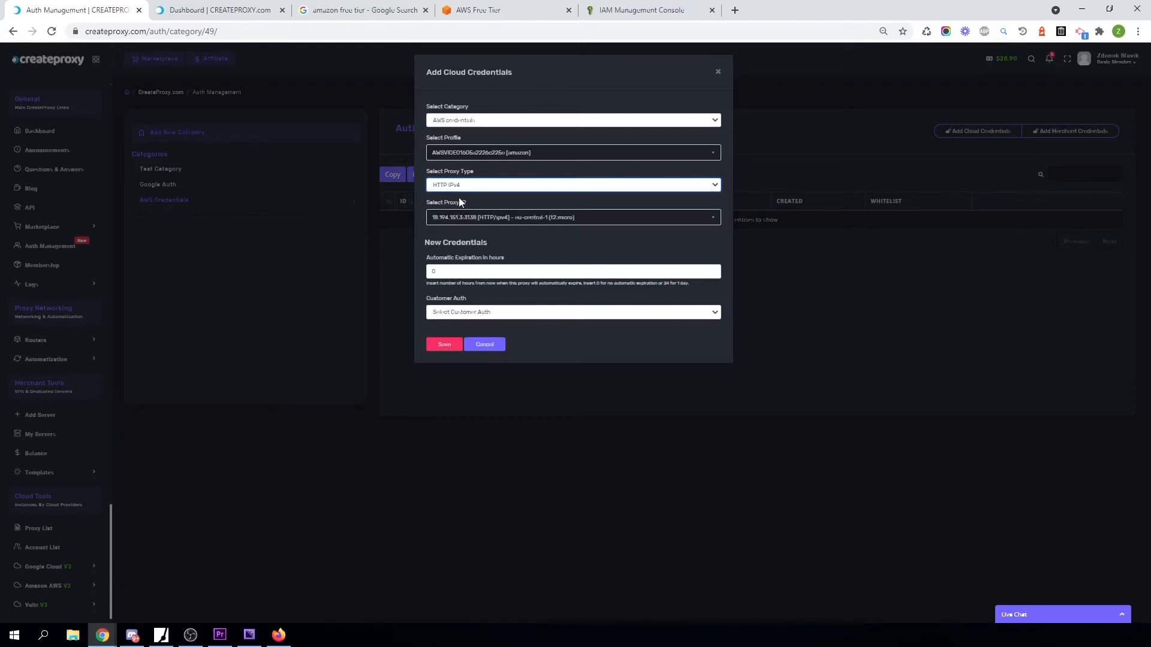
pyautogui.click(473, 220)
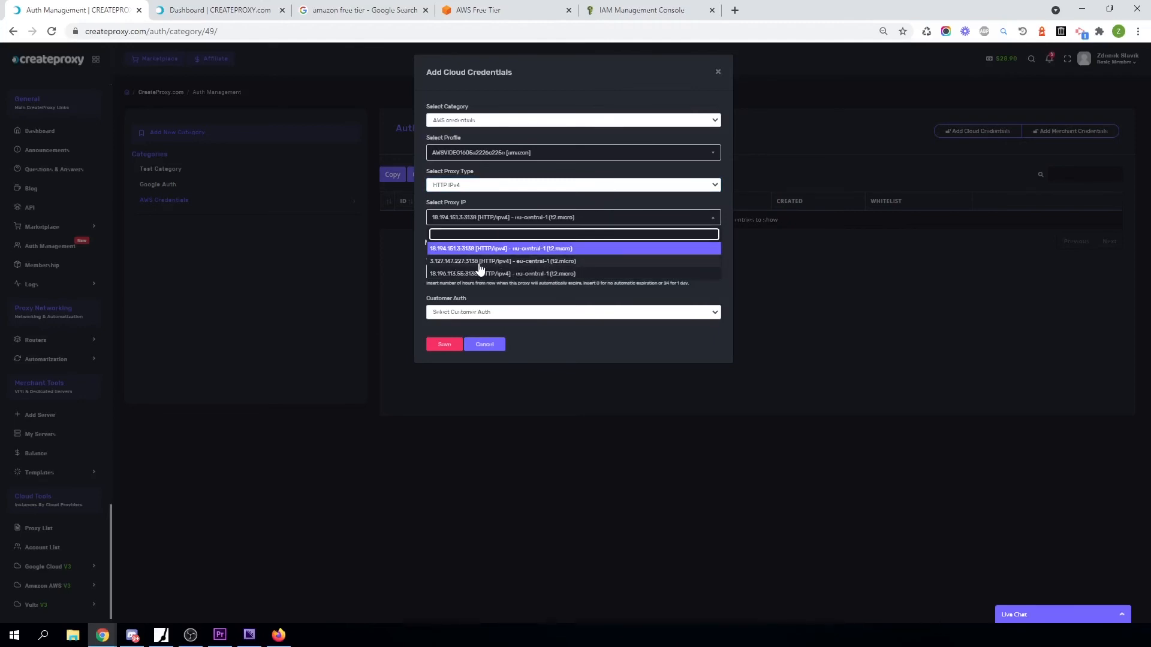
pyautogui.click(479, 262)
pyautogui.click(433, 272)
pyautogui.doubleClick(433, 272)
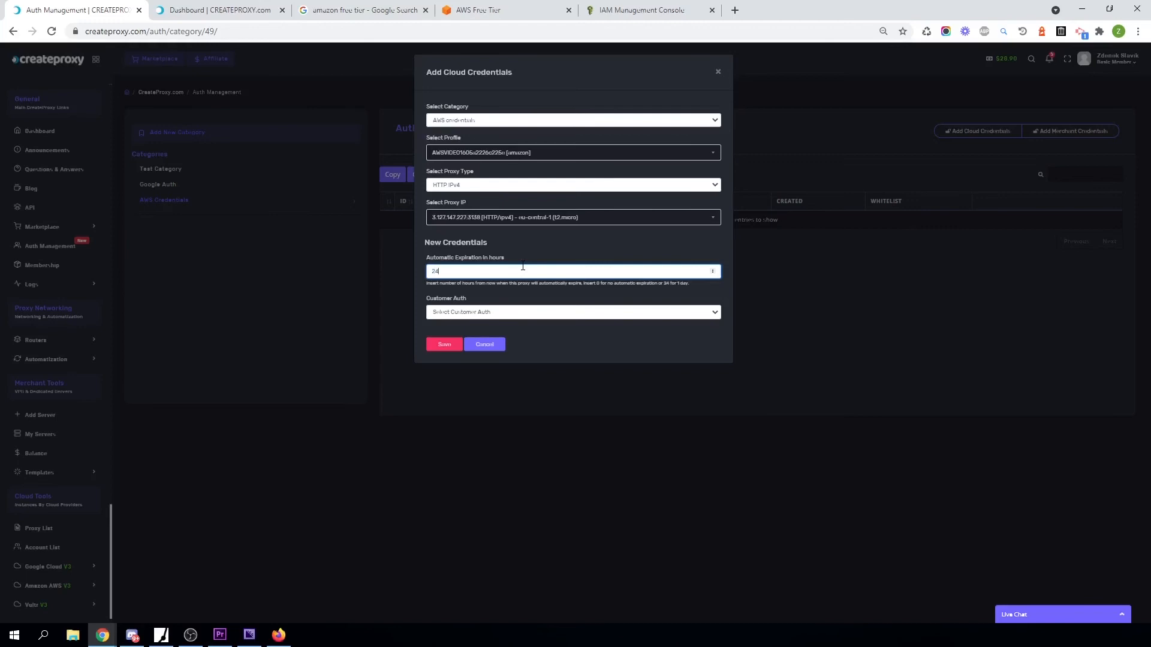
# - Set Customer Auth to AUTH BY LOGIN and replace the default proxy username with a custom one
pyautogui.click(475, 312)
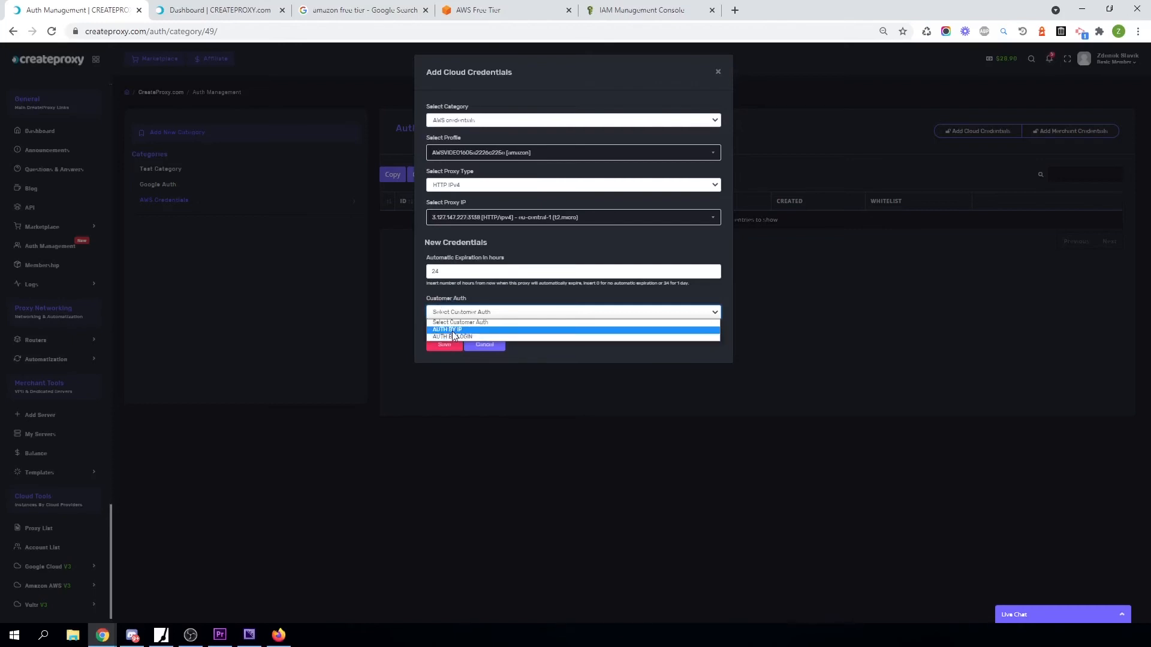
pyautogui.click(453, 331)
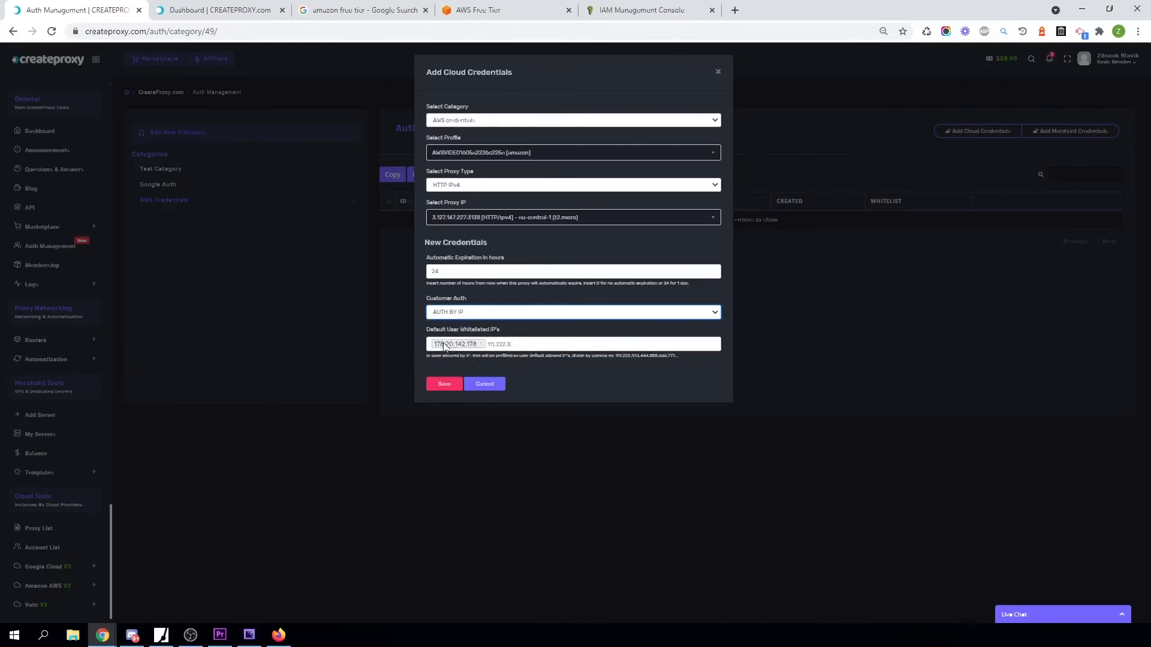
pyautogui.click(463, 317)
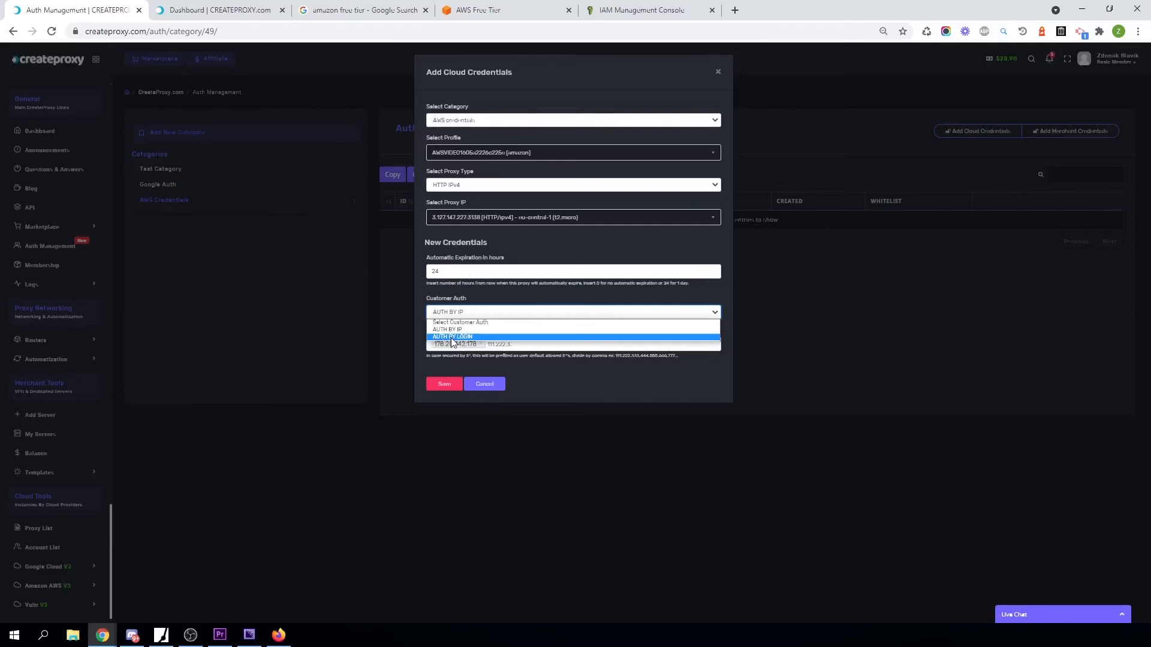
pyautogui.click(452, 337)
pyautogui.click(463, 344)
pyautogui.doubleClick(464, 344)
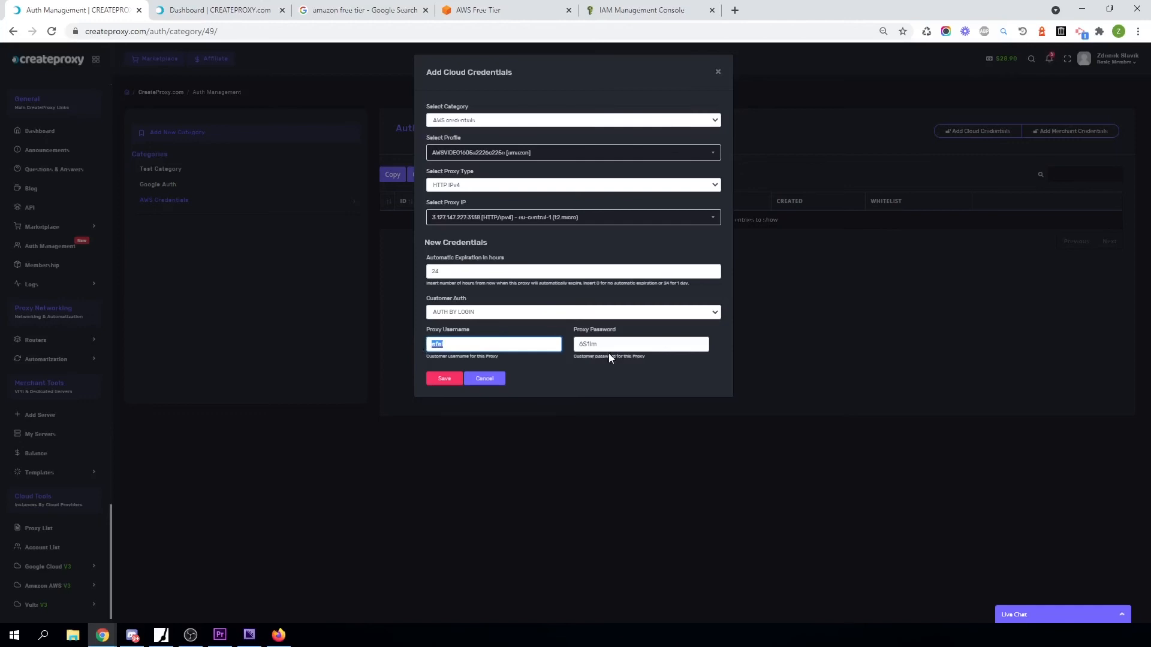
pyautogui.write('zdene')
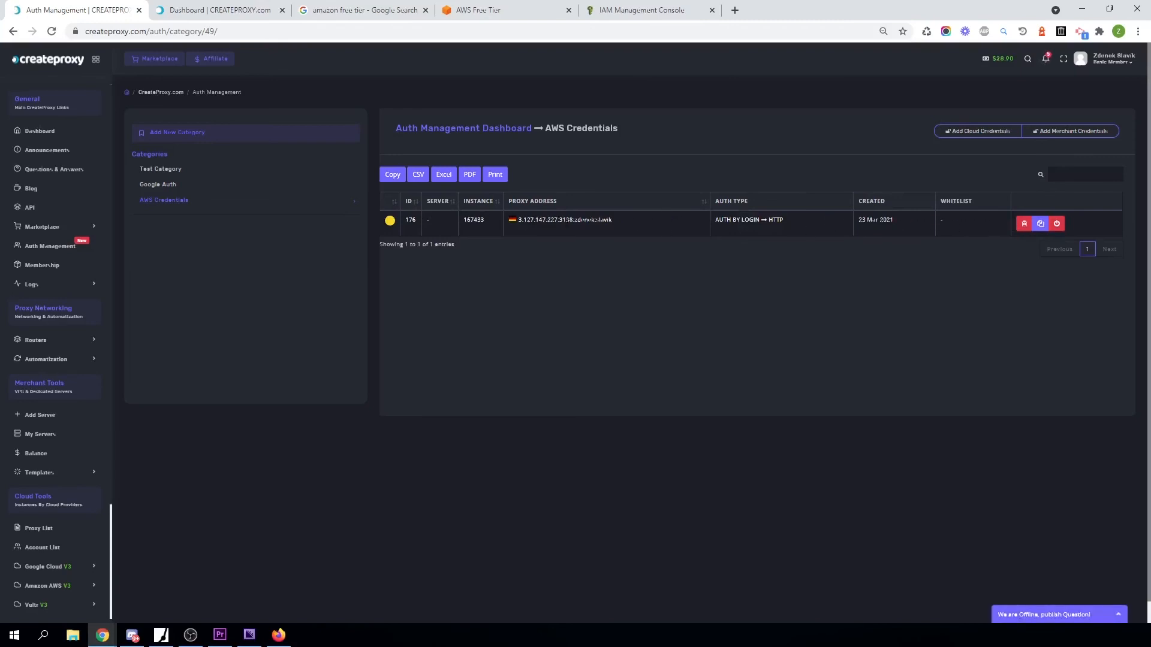
# - Copy the 3.127.147.227:3138 proxy address from the AWS Credentials table and bring up the FOGLDN Proxy Tester
pyautogui.moveTo(611, 220); pyautogui.dragTo(513, 222)
pyautogui.hotkey('ctrl', 'c')
pyautogui.moveTo(390, 225)
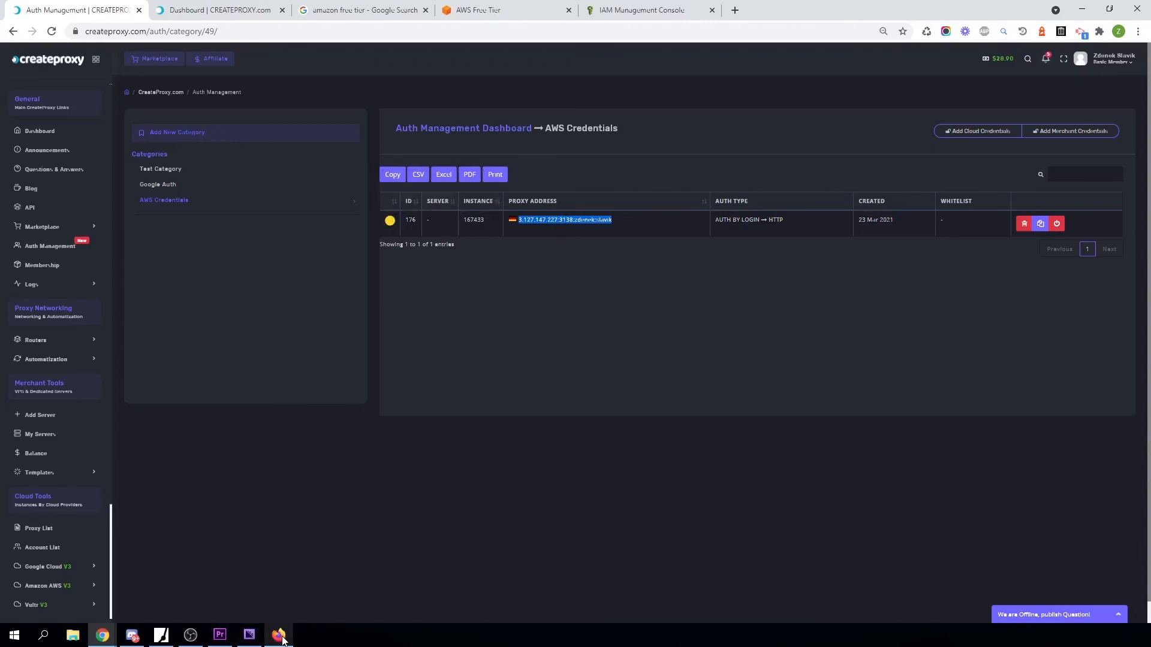
pyautogui.moveTo(283, 639)
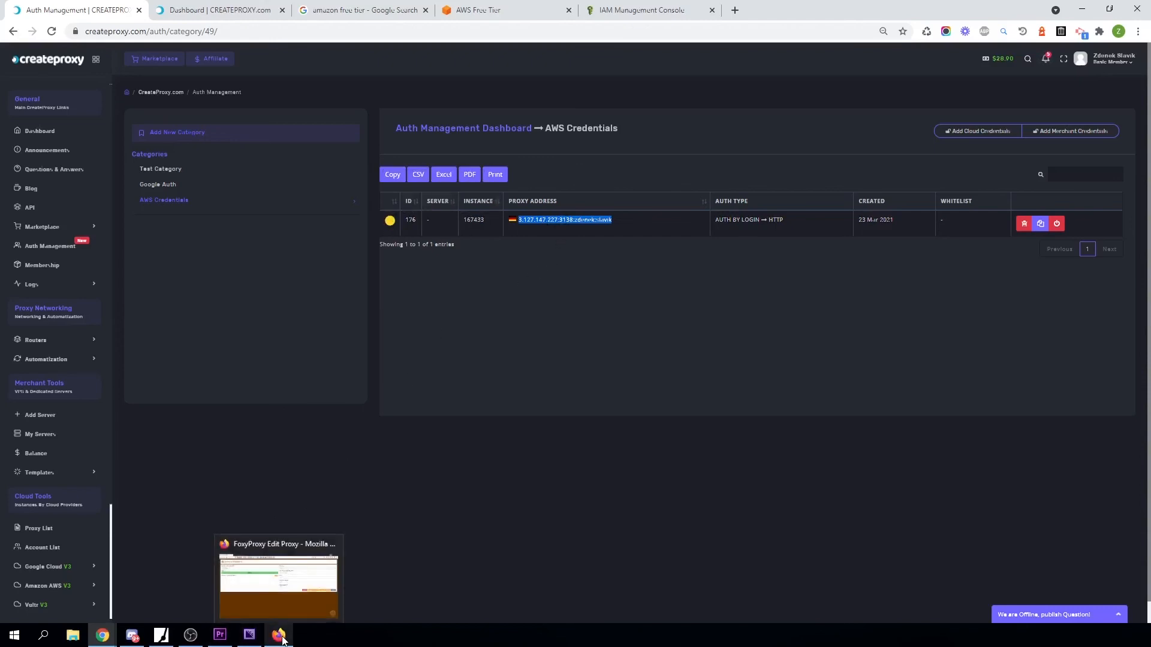
pyautogui.click(161, 635)
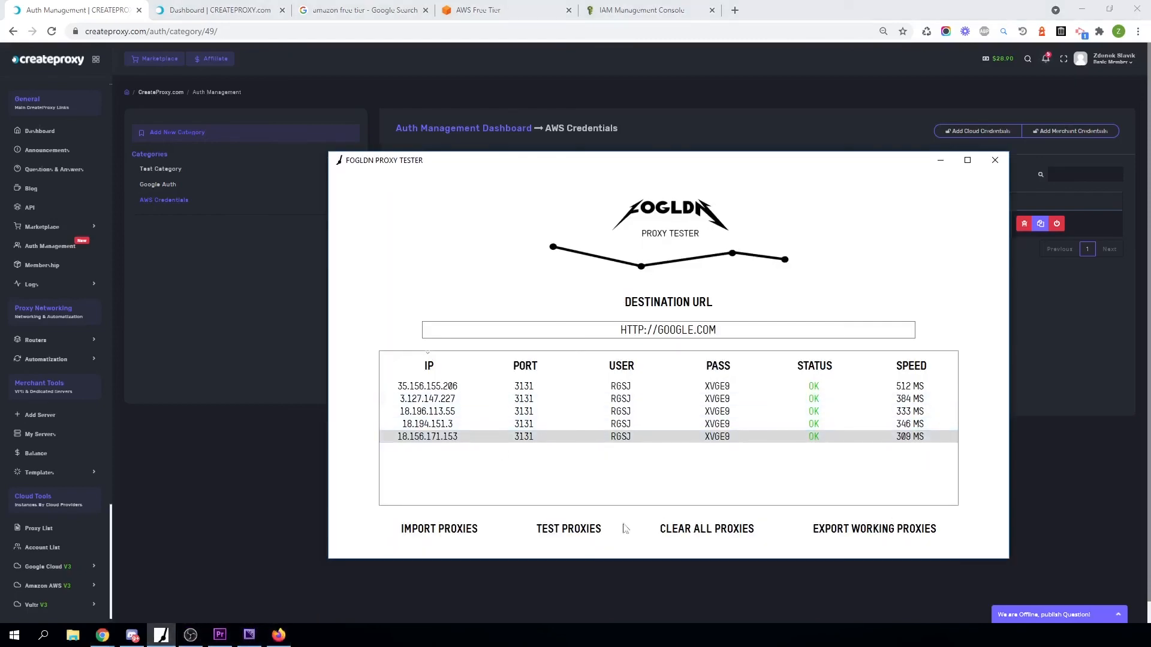
# - Clear the old proxies and import the 3.127.147.227:3138 login proxy into the tester
pyautogui.click(728, 528)
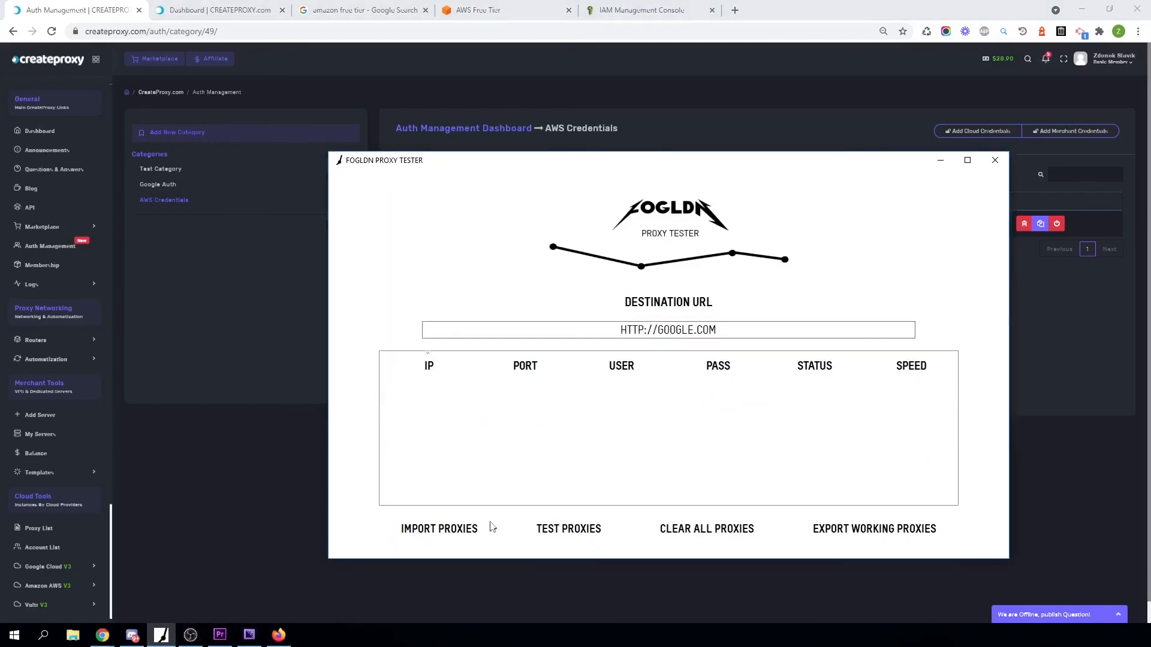
pyautogui.hotkey('ctrl', 'v')
pyautogui.click(678, 470)
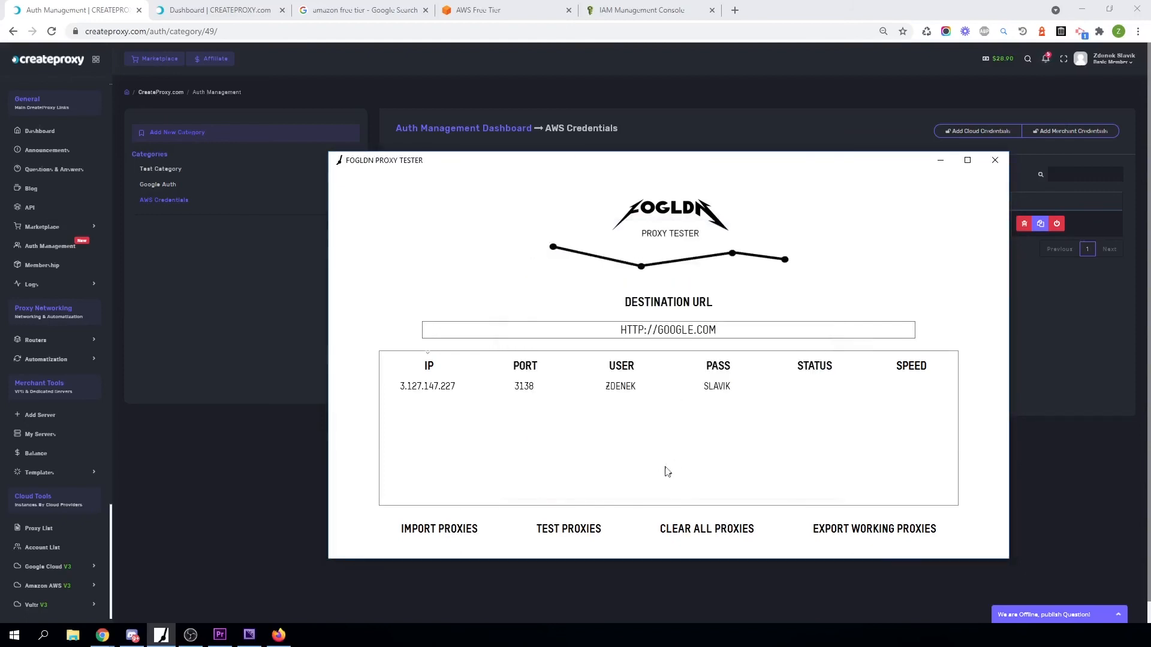
# - Test the proxy repeatedly until it reports OK at 407 ms
pyautogui.click(590, 533)
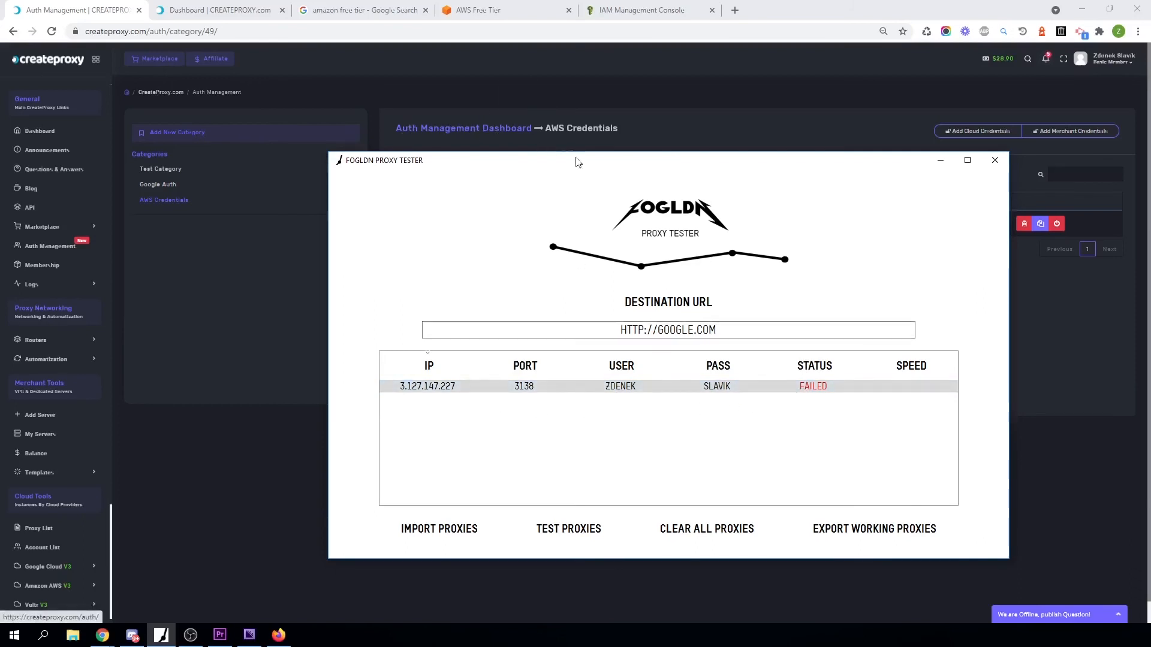
pyautogui.click(573, 534)
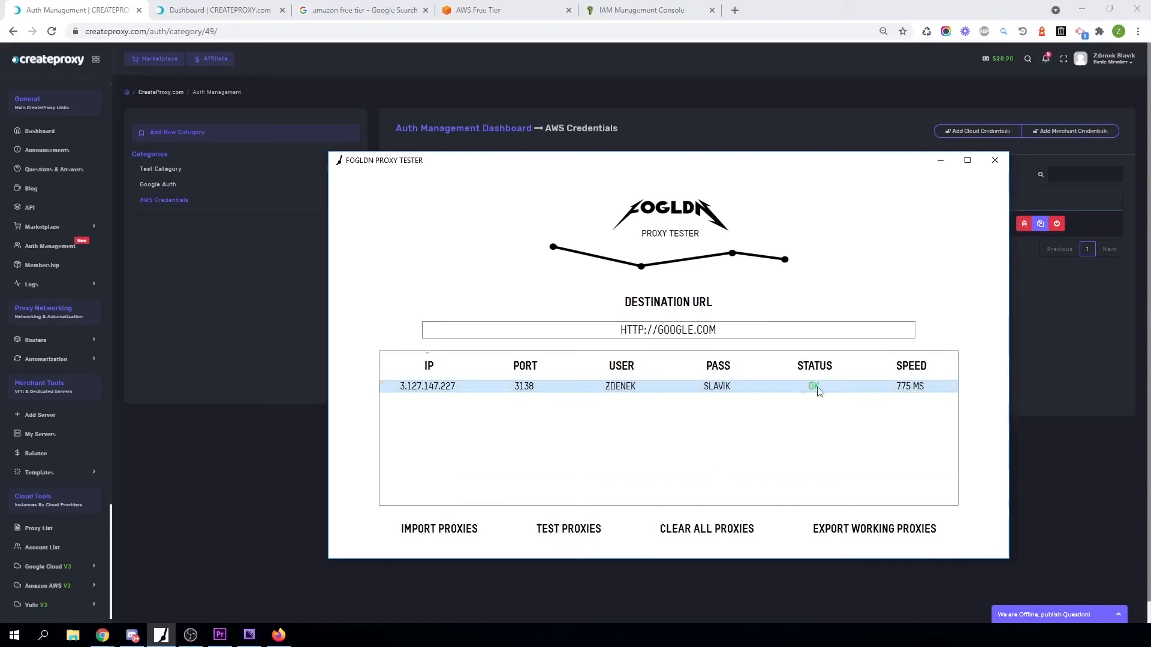
pyautogui.click(583, 531)
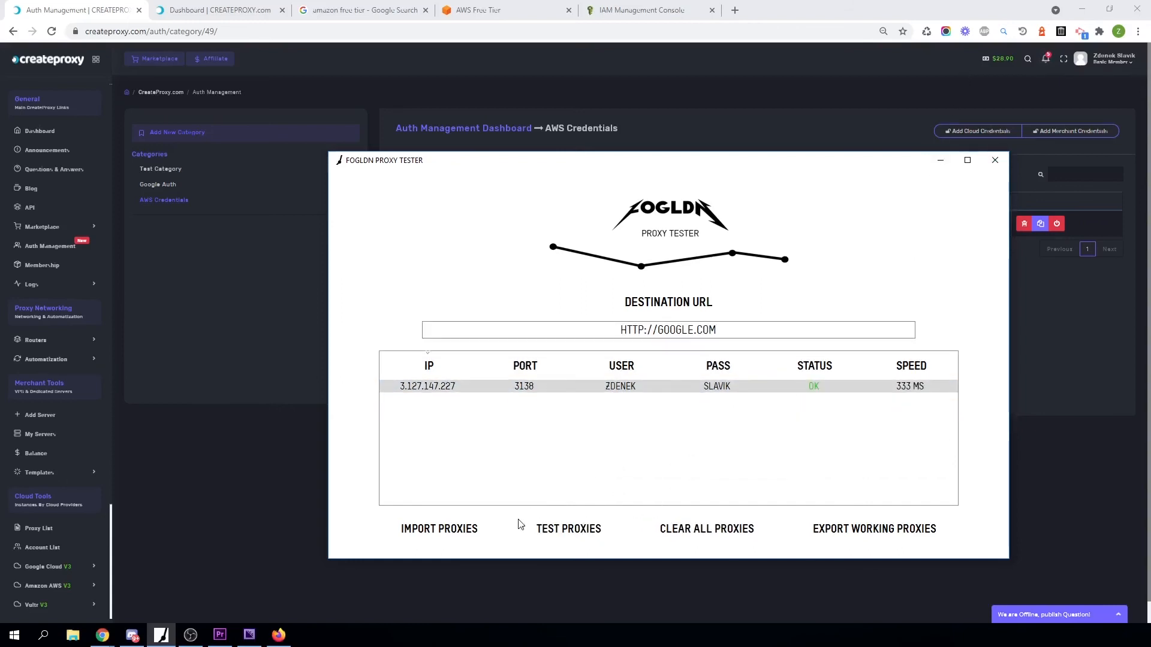
pyautogui.click(543, 530)
pyautogui.click(557, 533)
pyautogui.click(941, 160)
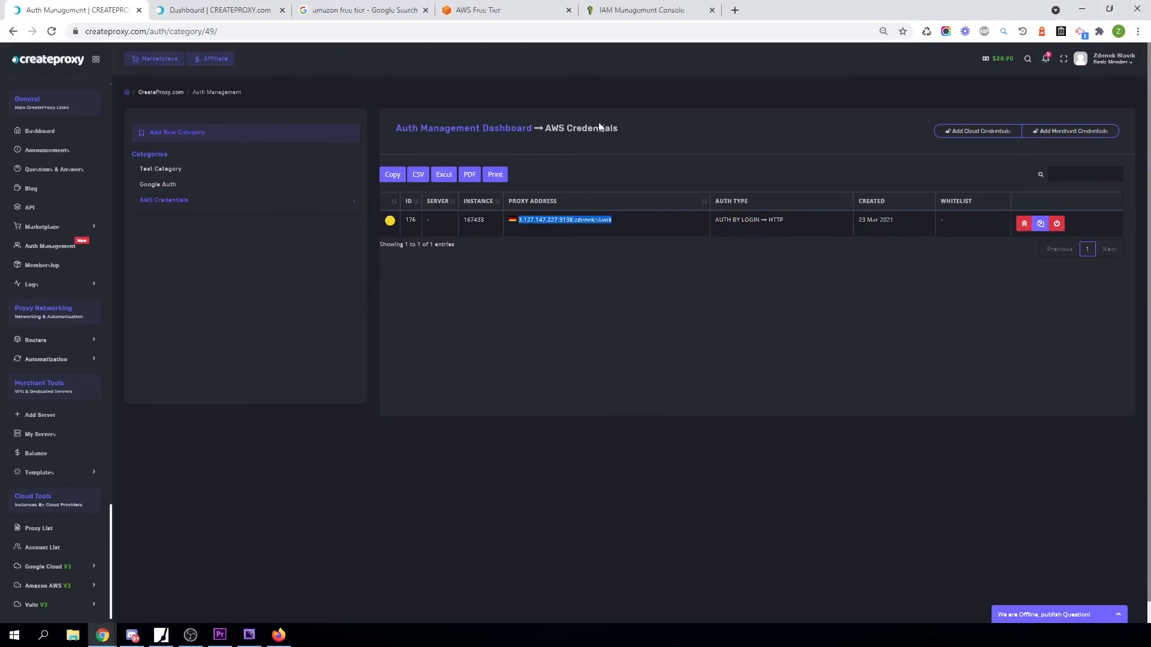
# - Disable and then delete AWS credentials entry 176
pyautogui.click(1058, 225)
pyautogui.click(1024, 226)
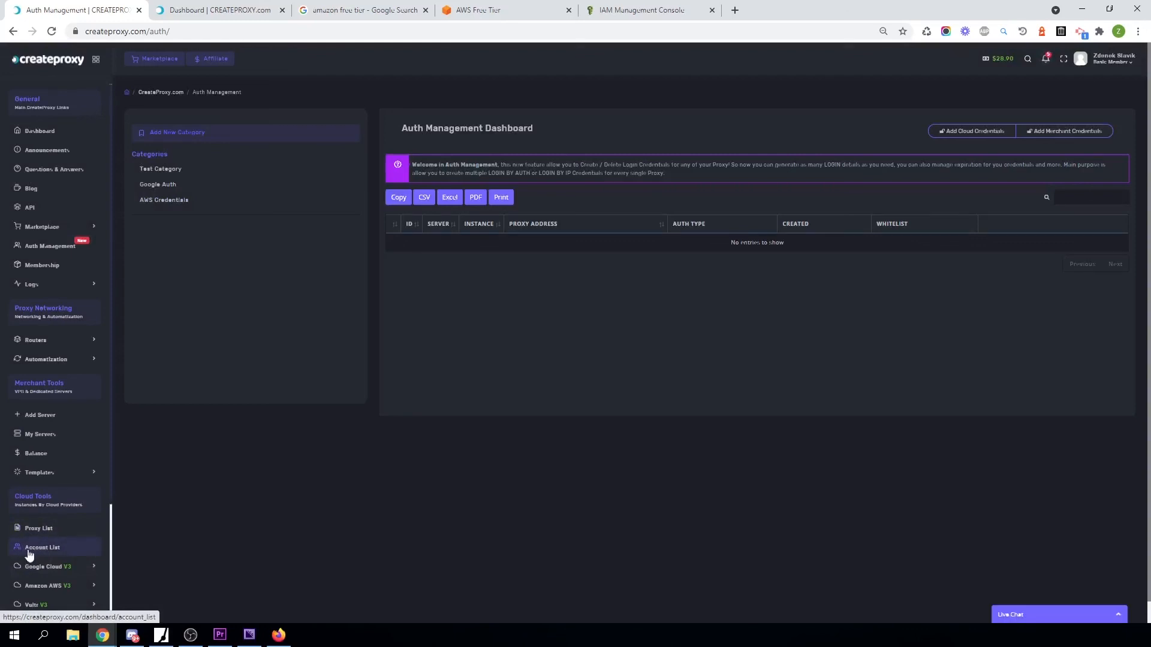
# - In the Proxy List, delete the remaining Amazon proxy instances 167434 through 167432
pyautogui.click(54, 532)
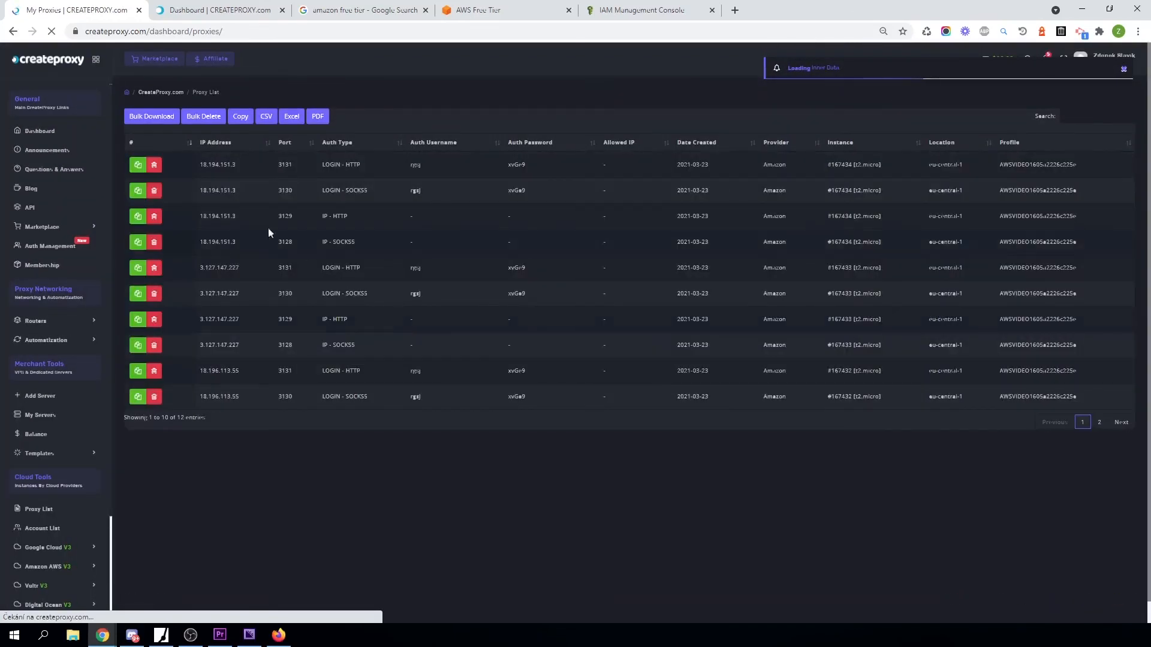
pyautogui.click(154, 166)
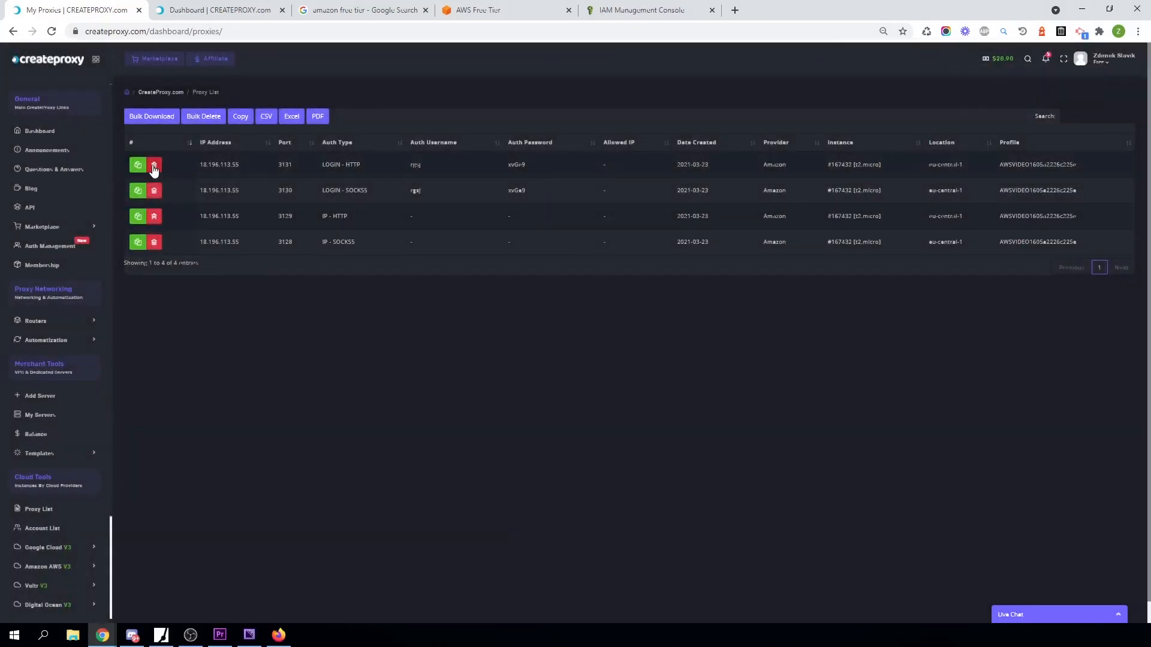
pyautogui.click(154, 168)
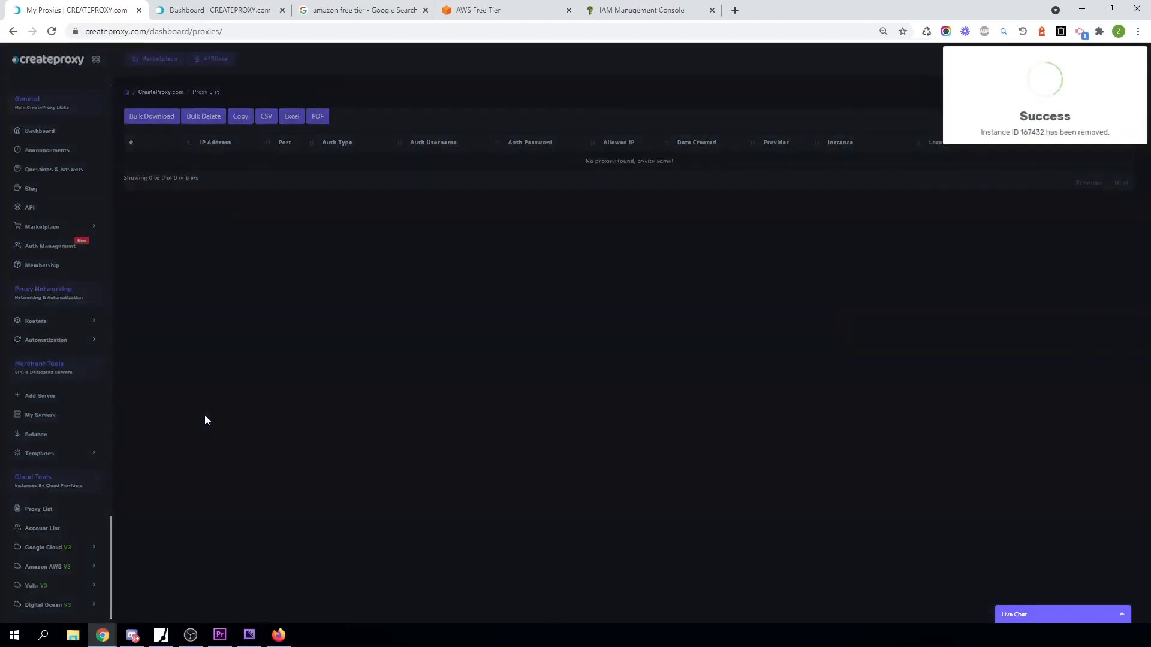